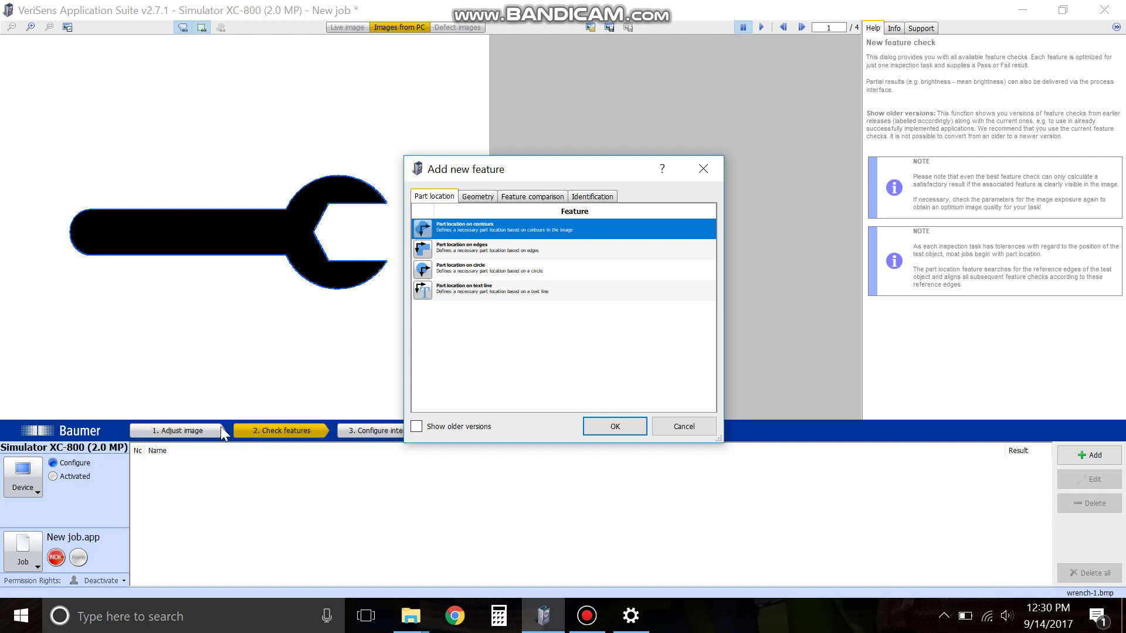
# Step: Add a Part location on contours feature check and draw a rectangular teach area around the whole wrench
pyautogui.click(682, 428)
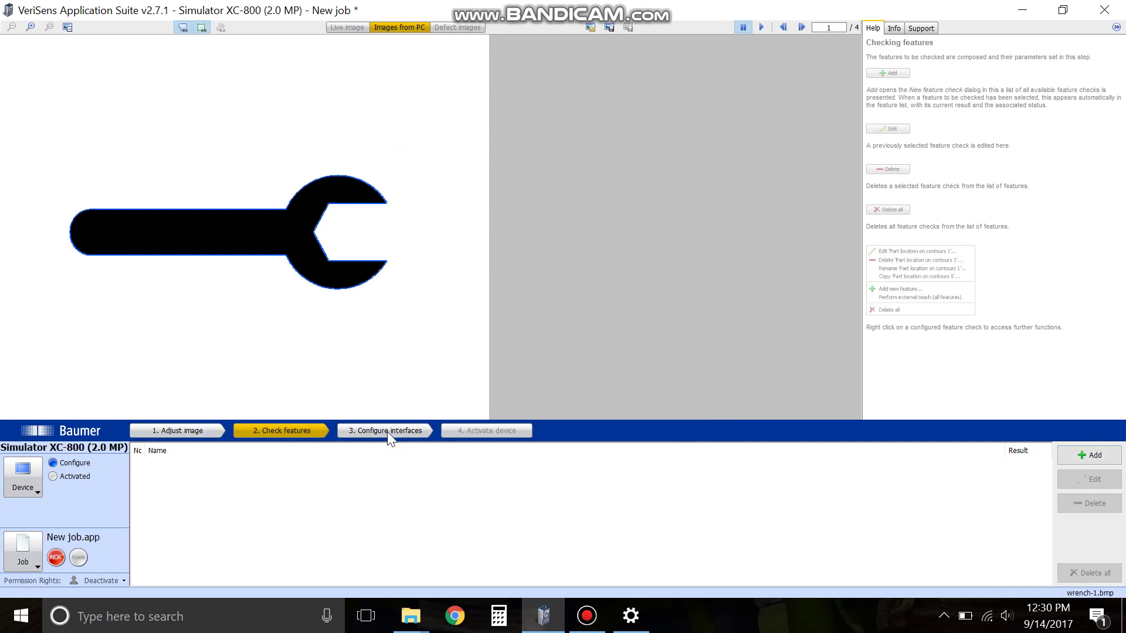
pyautogui.click(1088, 457)
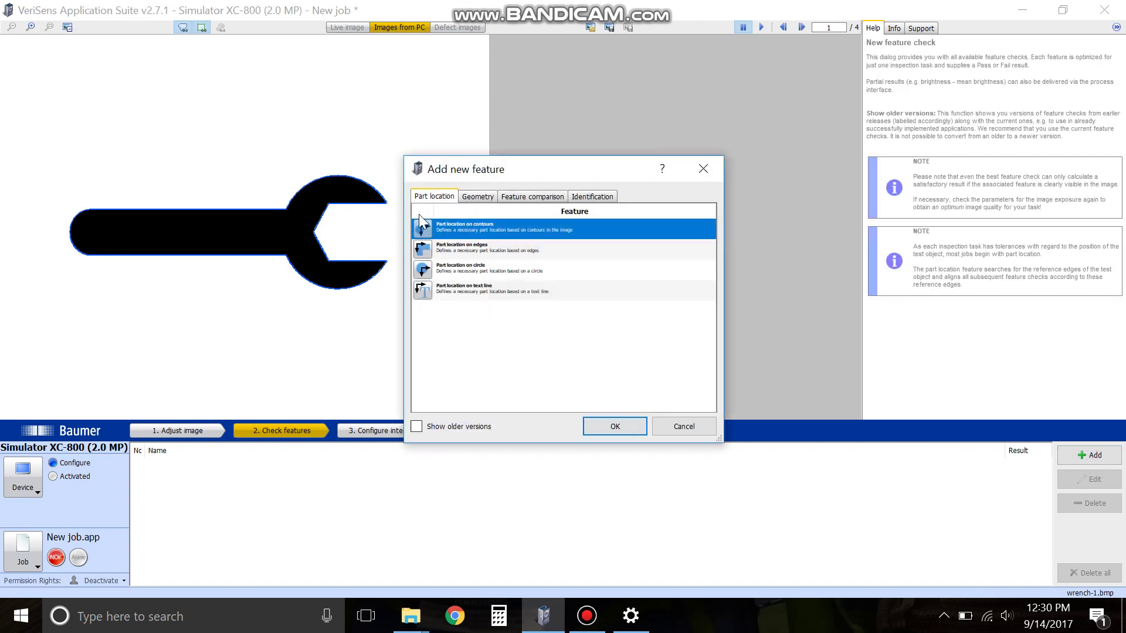
pyautogui.doubleClick(468, 234)
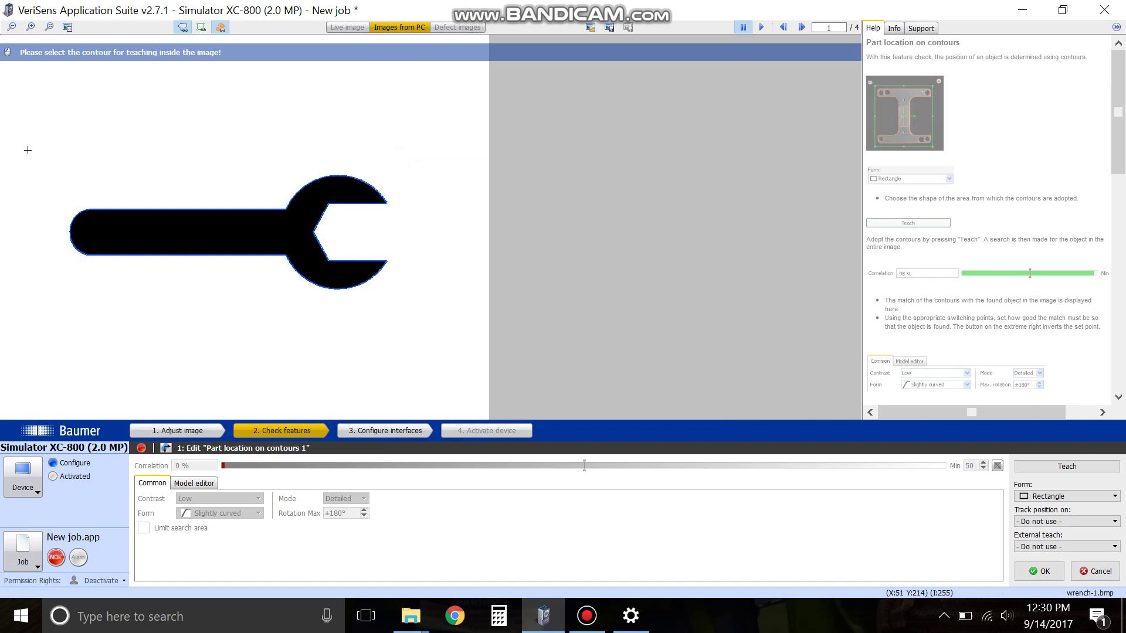
pyautogui.moveTo(31, 149); pyautogui.dragTo(446, 312)
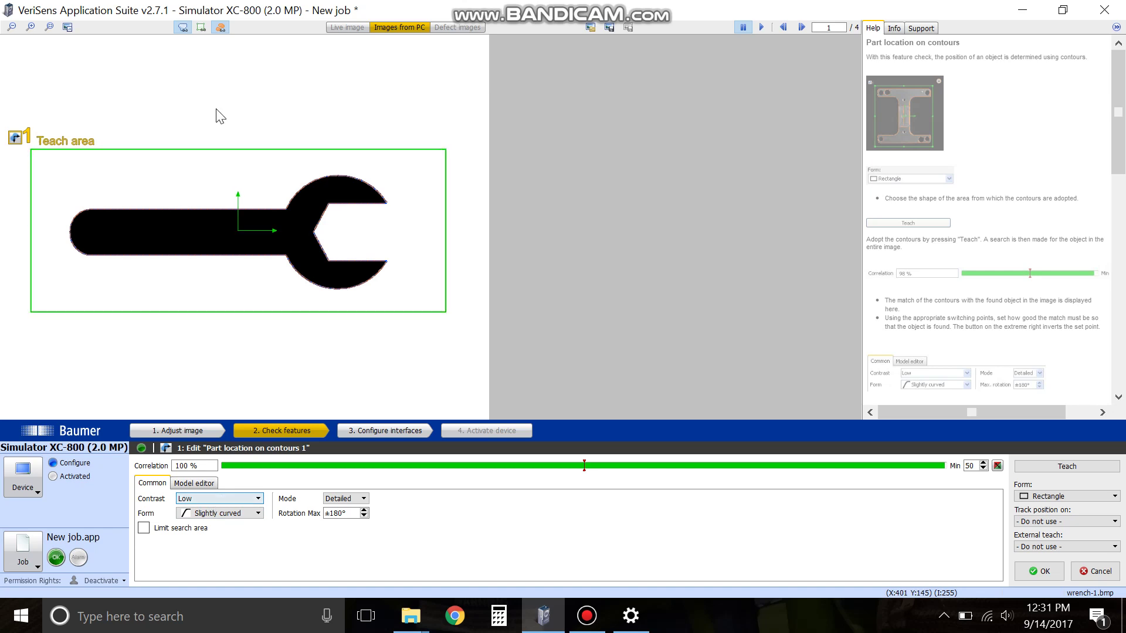
# Step: Try erasing the contour around the handle's rounded end in the model editor, and undo the erasure
pyautogui.click(195, 483)
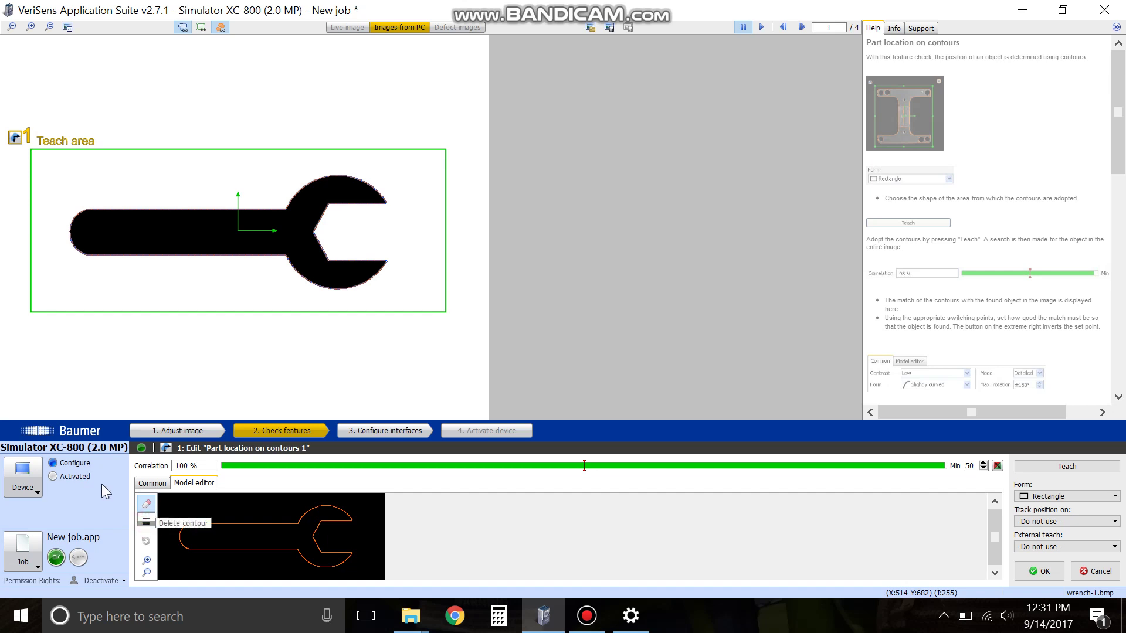
pyautogui.click(170, 166)
pyautogui.click(213, 364)
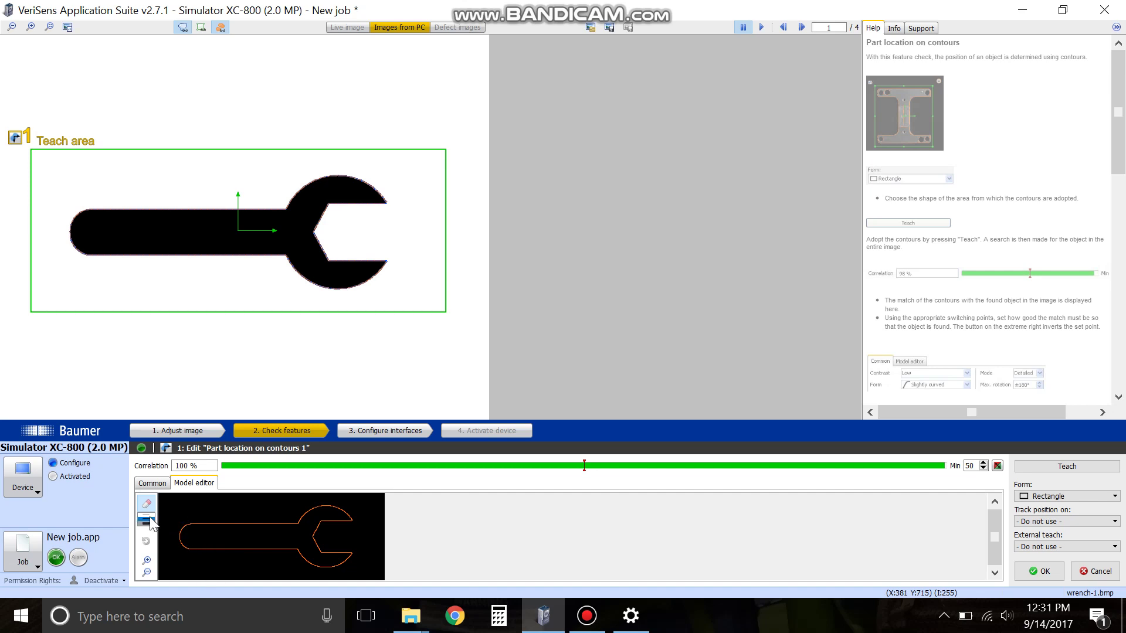
pyautogui.moveTo(208, 565)
pyautogui.mouseDown()
pyautogui.moveTo(233, 565)
pyautogui.moveTo(179, 563)
pyautogui.moveTo(258, 564)
pyautogui.moveTo(183, 546)
pyautogui.moveTo(186, 522)
pyautogui.moveTo(222, 519)
pyautogui.mouseUp()
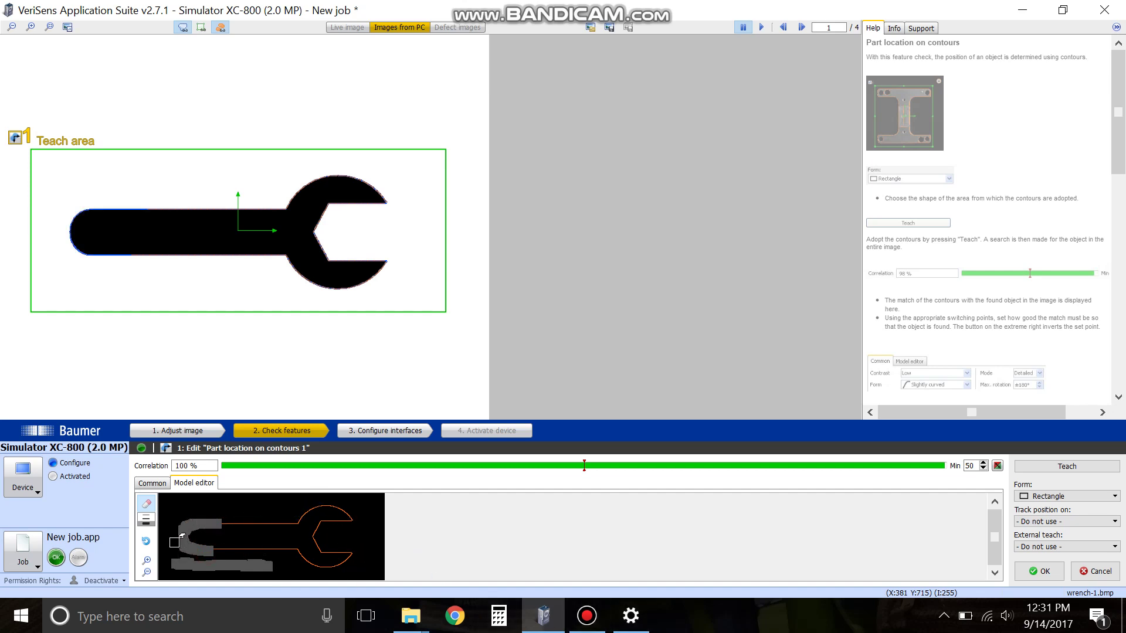
pyautogui.click(146, 541)
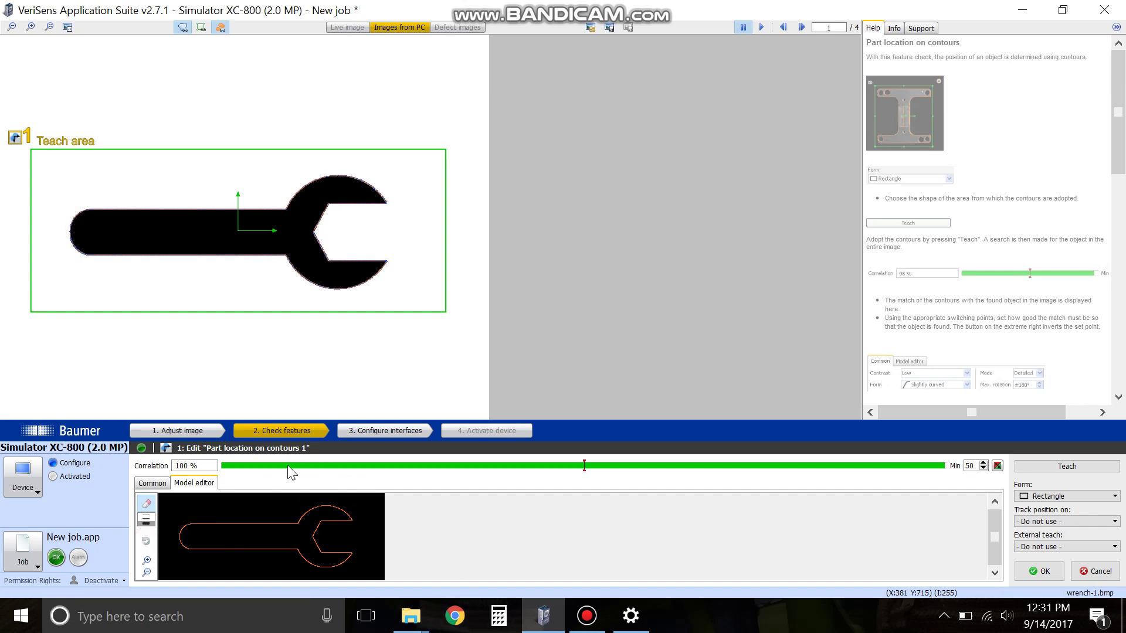
pyautogui.click(156, 483)
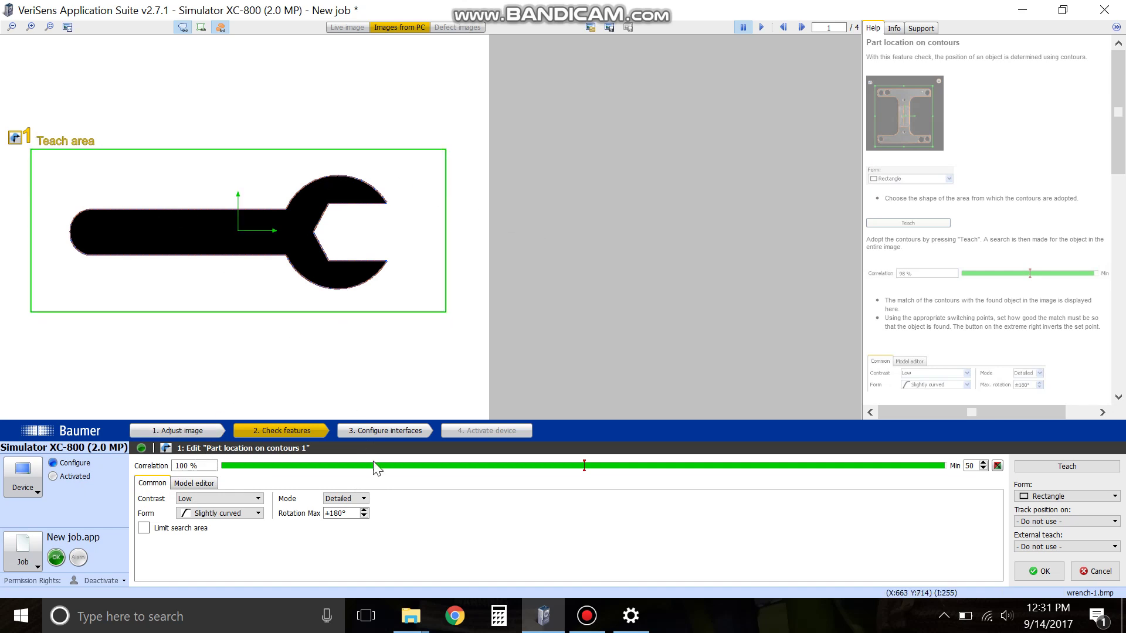
# Step: Set the minimum correlation threshold of the contour part location to 75
pyautogui.moveTo(587, 469)
pyautogui.mouseDown()
pyautogui.moveTo(563, 469)
pyautogui.moveTo(832, 481)
pyautogui.moveTo(800, 466)
pyautogui.mouseUp()
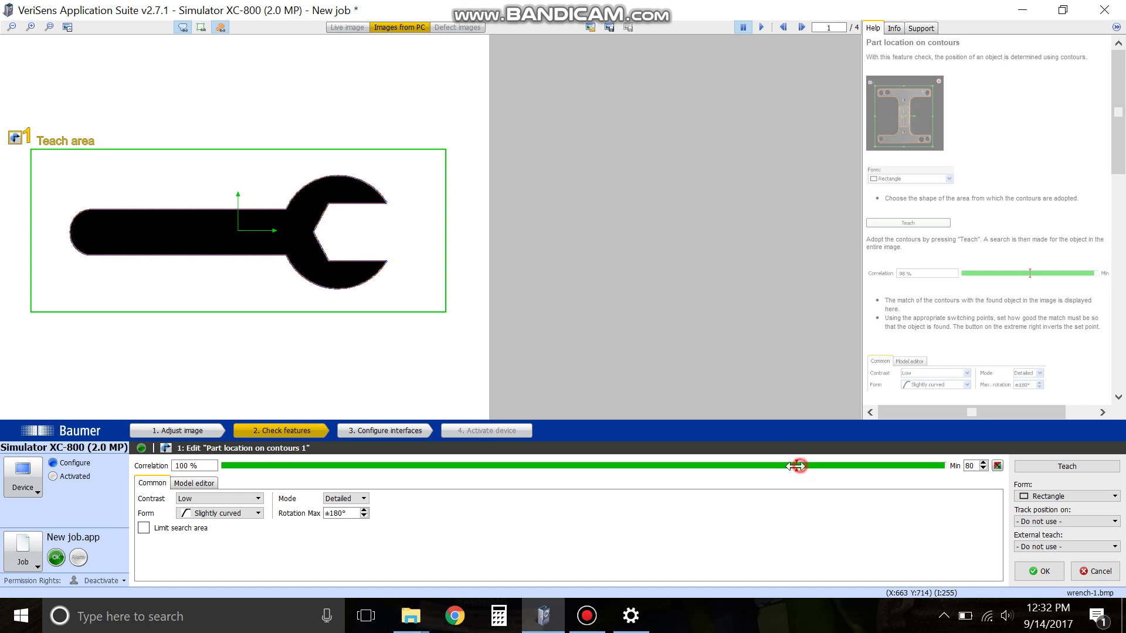
pyautogui.moveTo(802, 467); pyautogui.dragTo(773, 467)
pyautogui.moveTo(764, 469); pyautogui.dragTo(764, 466)
# Step: Try the Very low contrast setting for the contour search, and return the contrast to Low
pyautogui.click(212, 497)
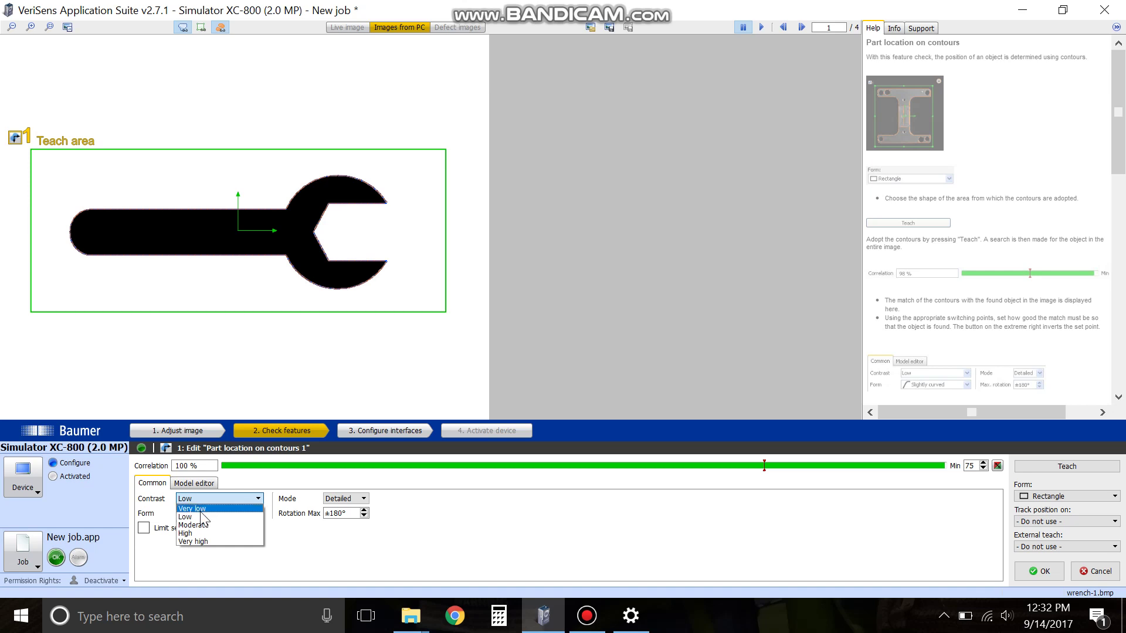
pyautogui.click(200, 508)
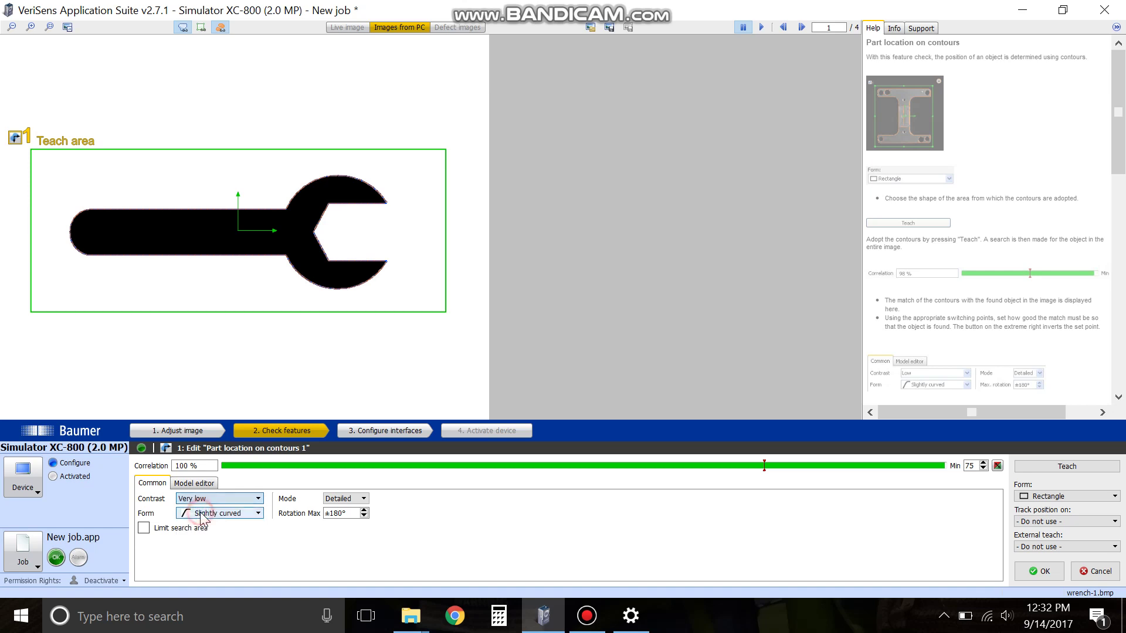
pyautogui.click(226, 498)
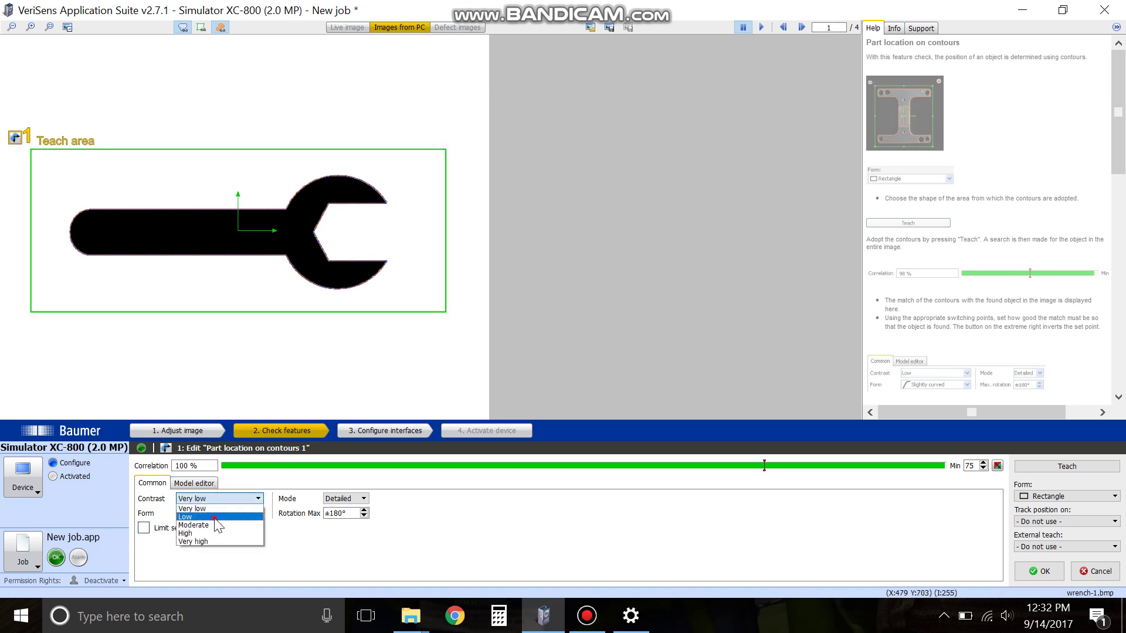
pyautogui.click(214, 519)
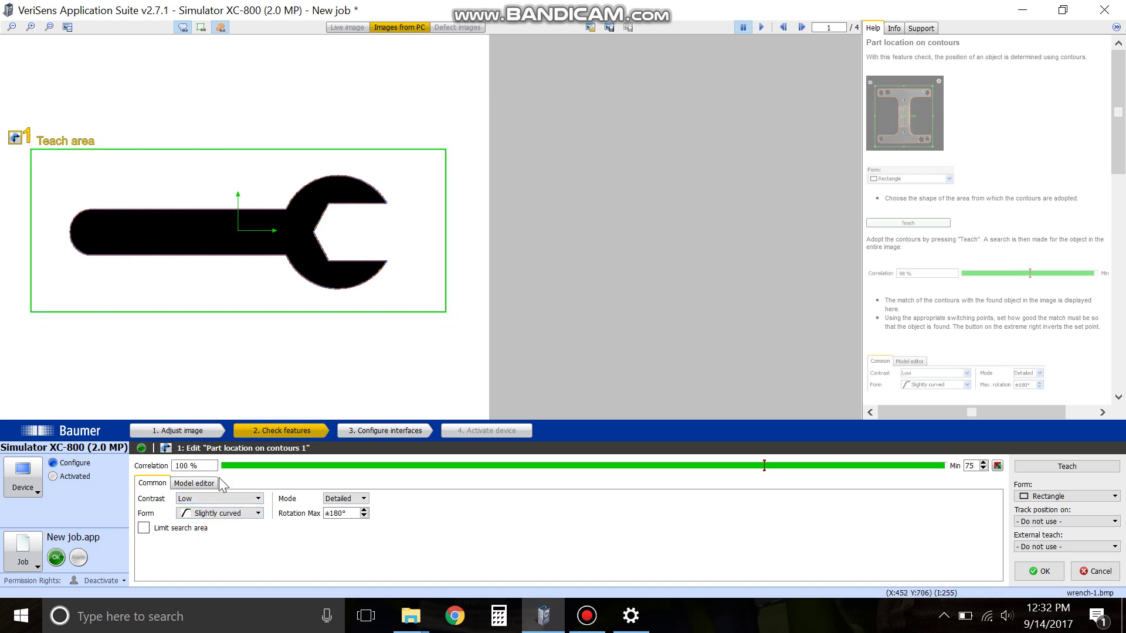
pyautogui.click(217, 497)
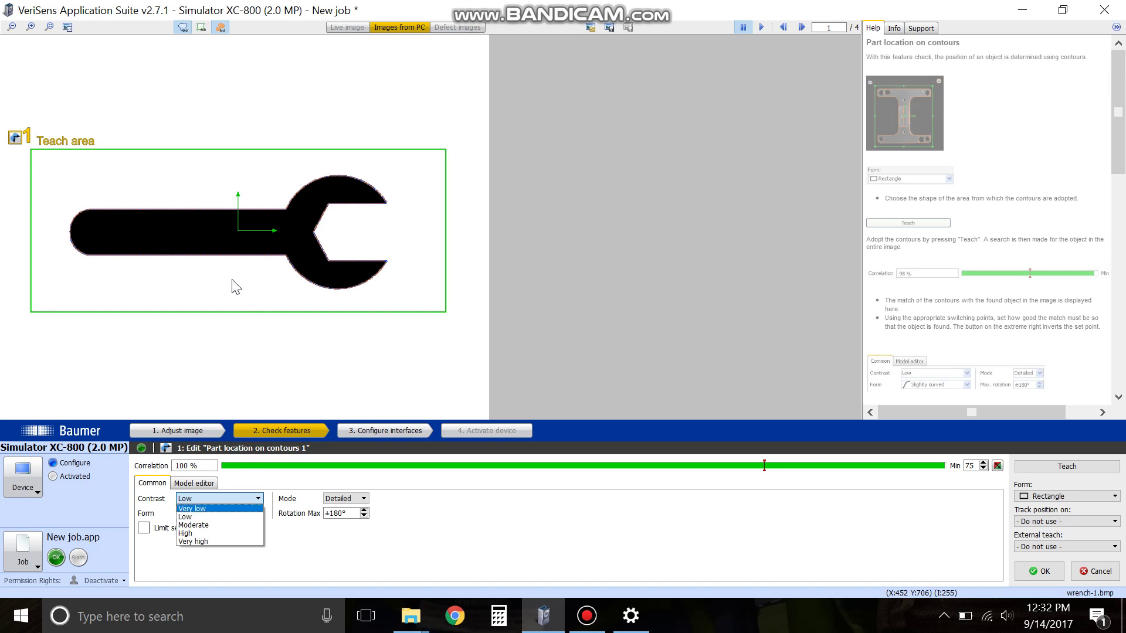
pyautogui.click(214, 517)
pyautogui.click(218, 497)
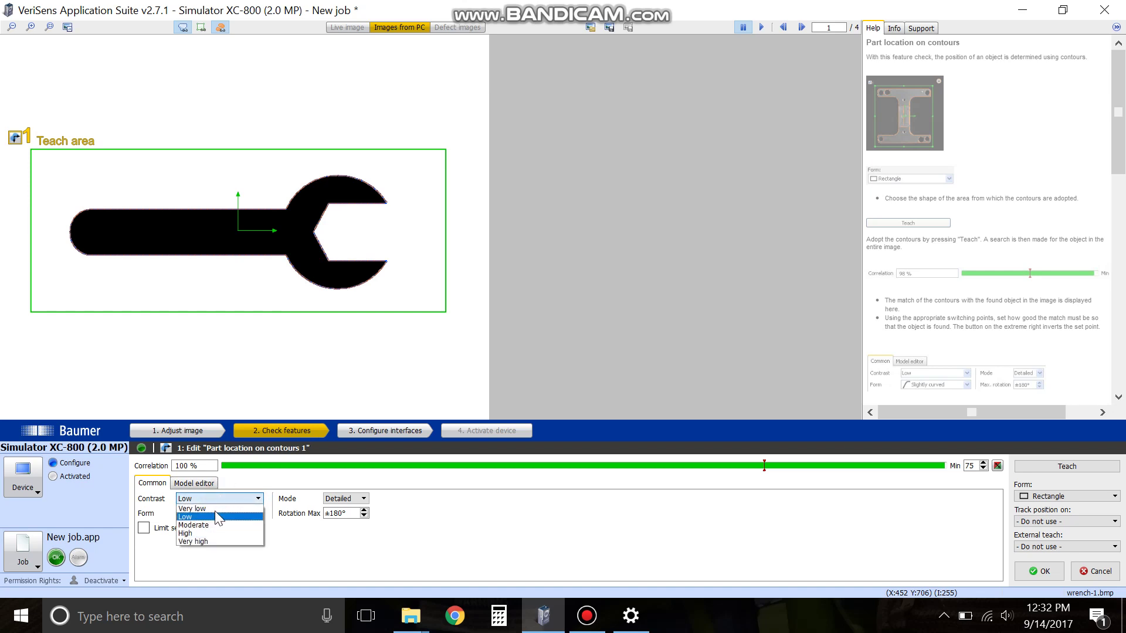
pyautogui.click(203, 516)
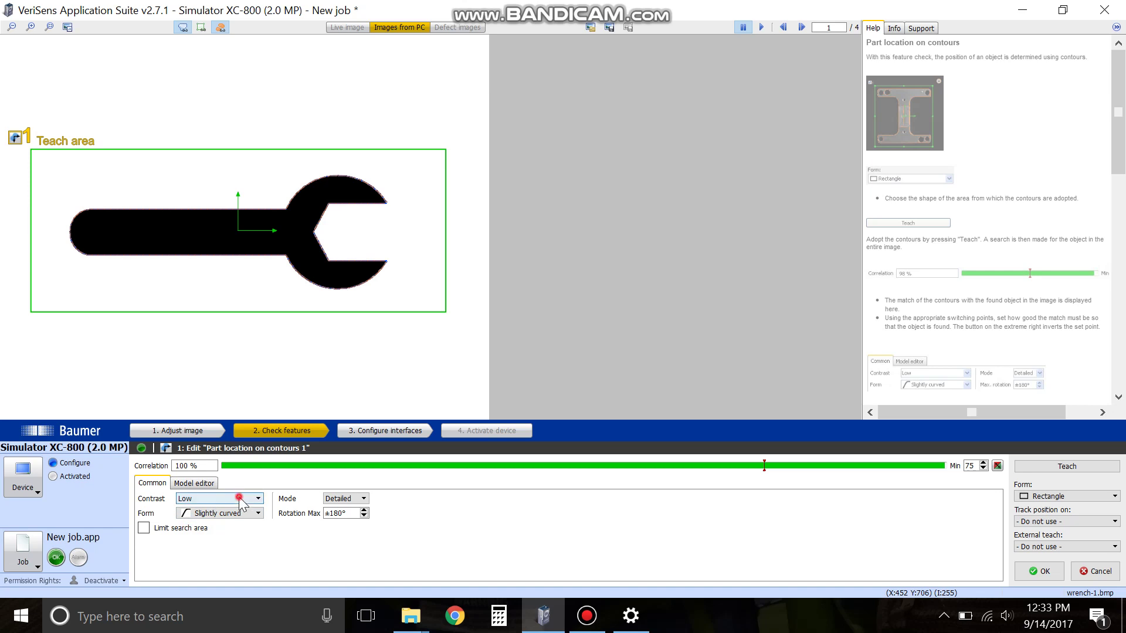
pyautogui.click(218, 498)
pyautogui.click(208, 518)
# Step: Set the contour form to Arbitrary (slower) and the search mode to Fast
pyautogui.click(209, 515)
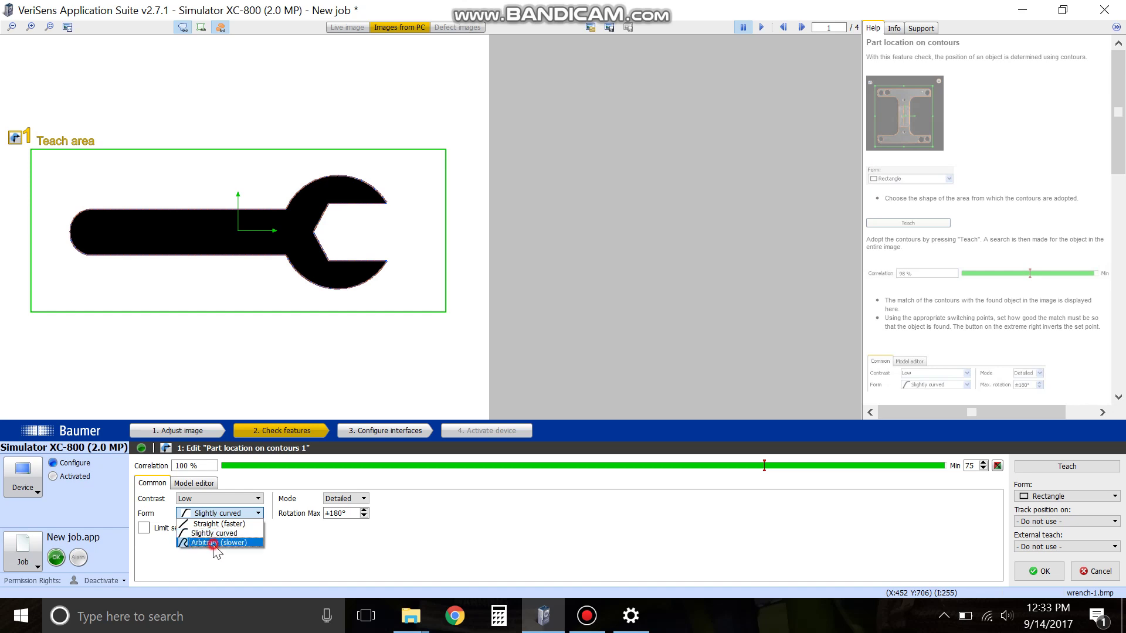
pyautogui.click(213, 544)
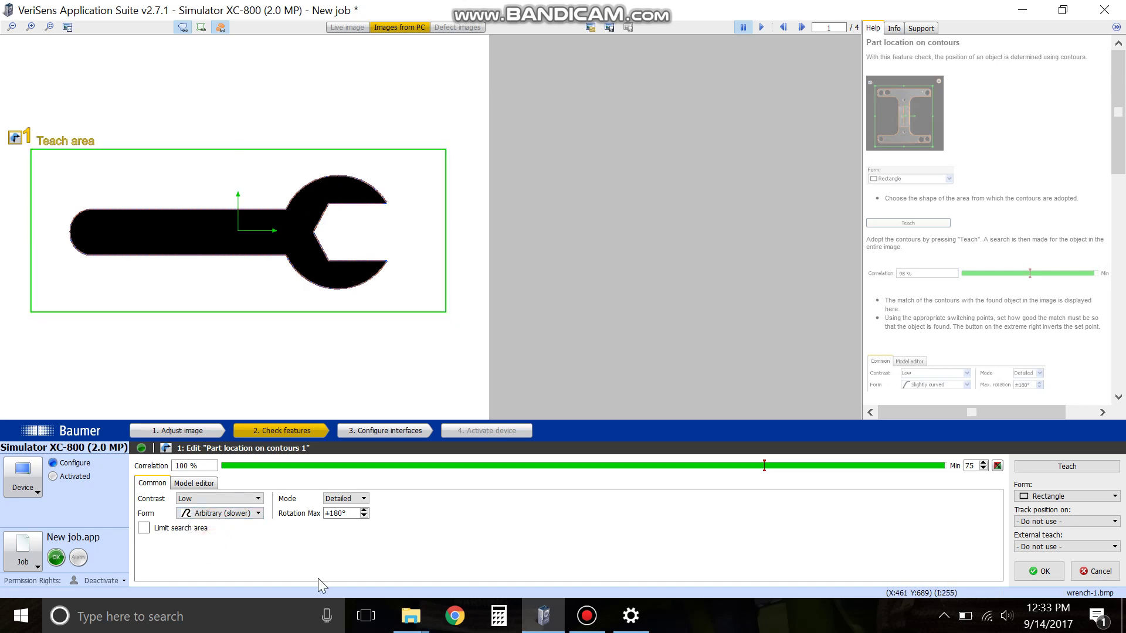
pyautogui.click(363, 499)
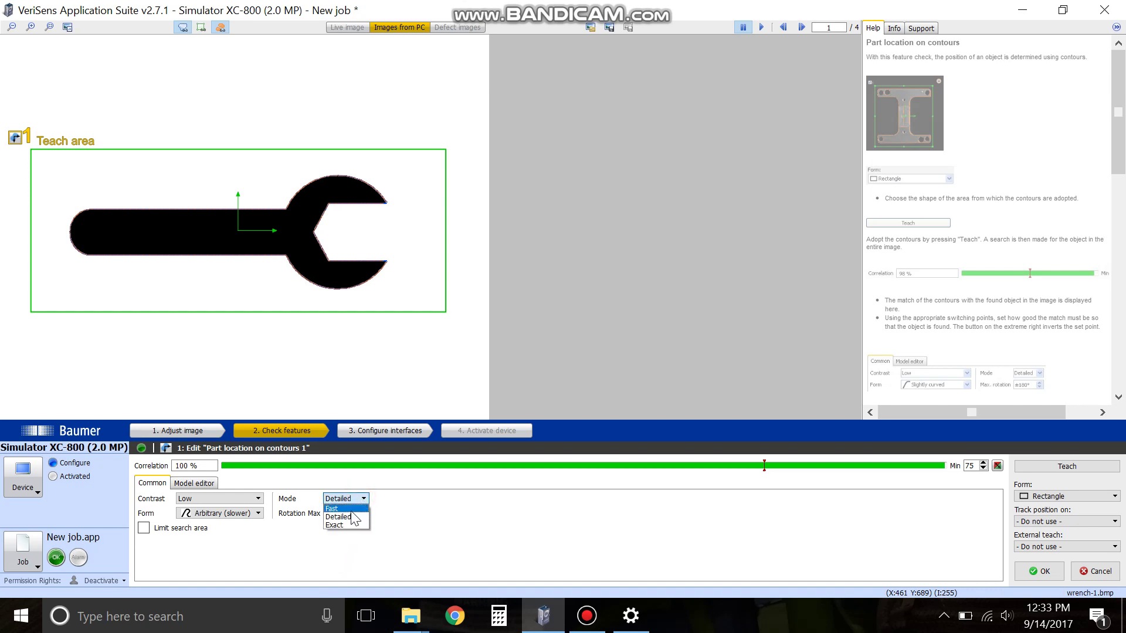
pyautogui.click(349, 509)
pyautogui.click(347, 498)
pyautogui.click(352, 508)
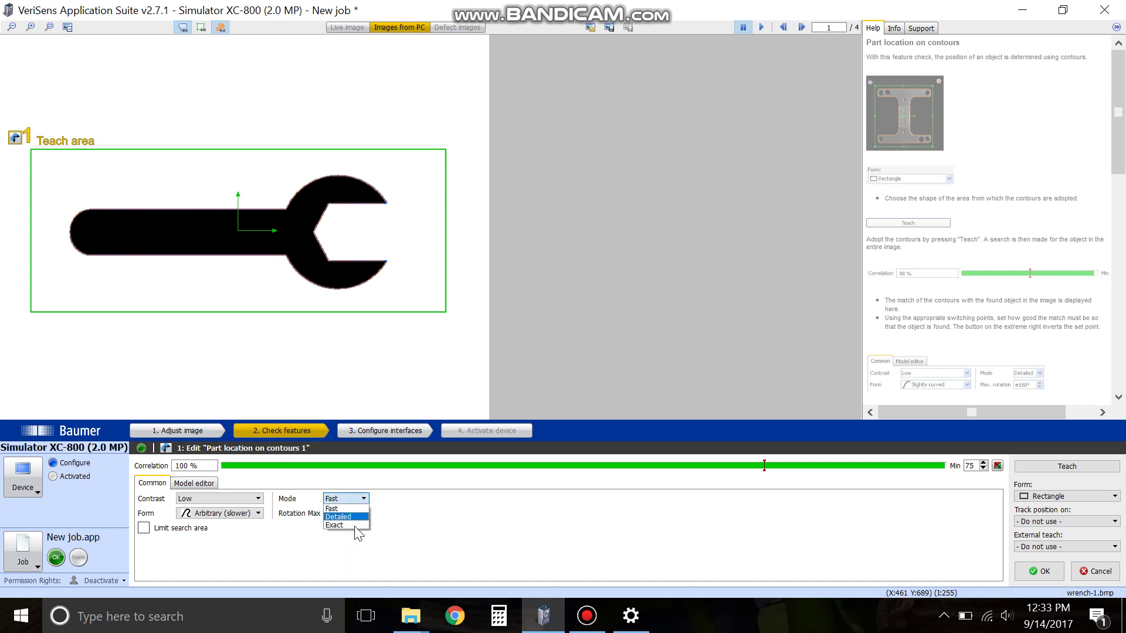
pyautogui.click(355, 499)
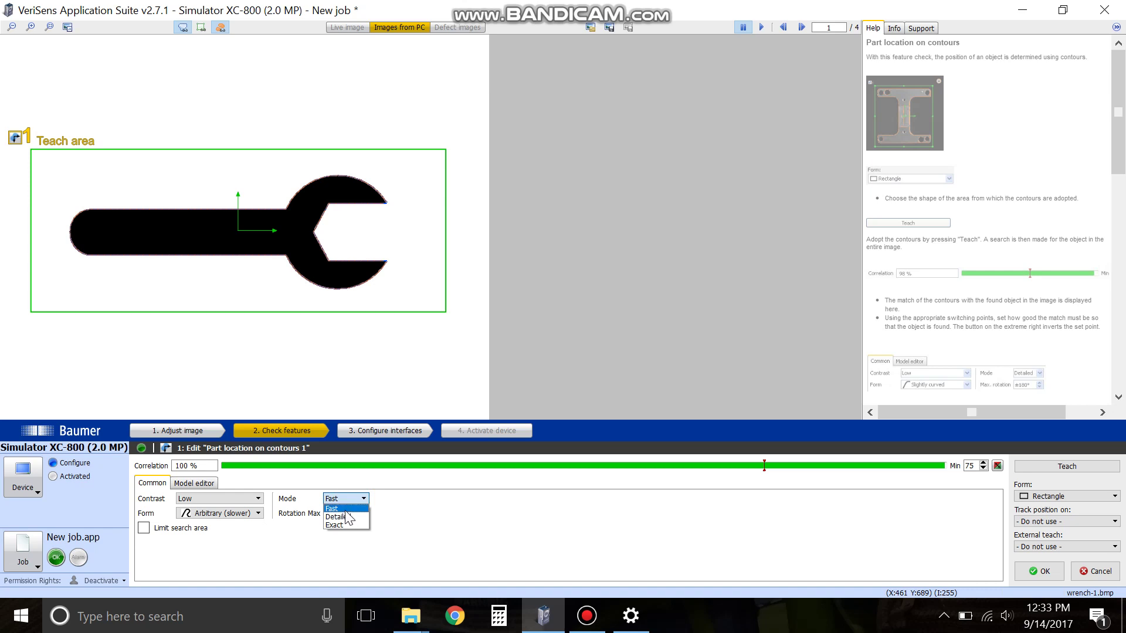
pyautogui.click(346, 509)
pyautogui.click(355, 499)
pyautogui.click(363, 499)
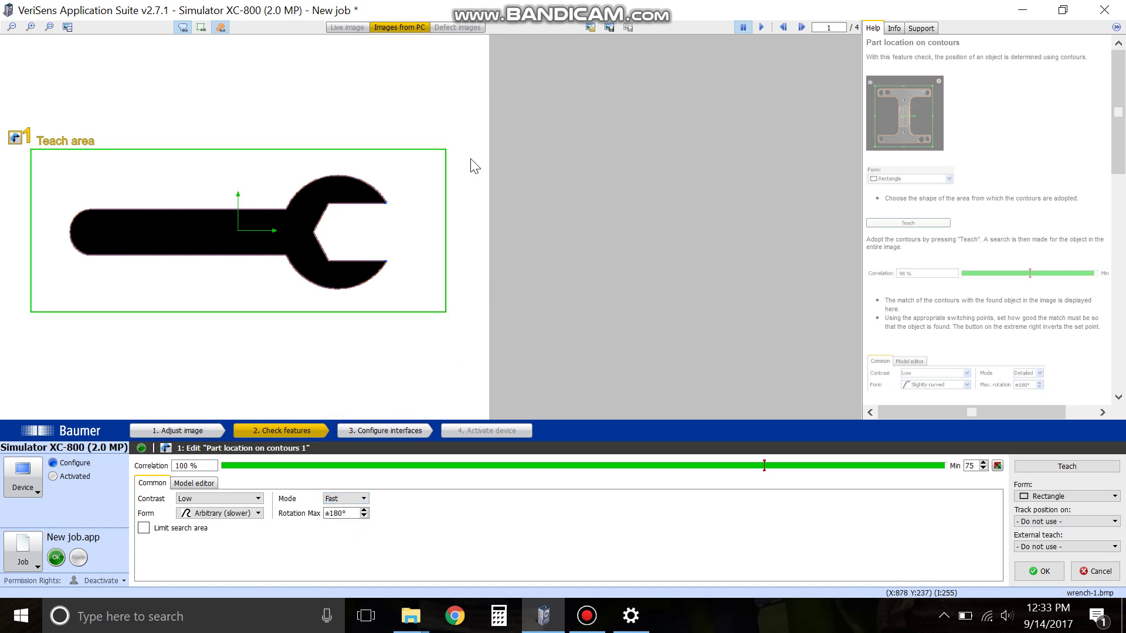
pyautogui.click(361, 499)
pyautogui.click(353, 500)
pyautogui.click(261, 176)
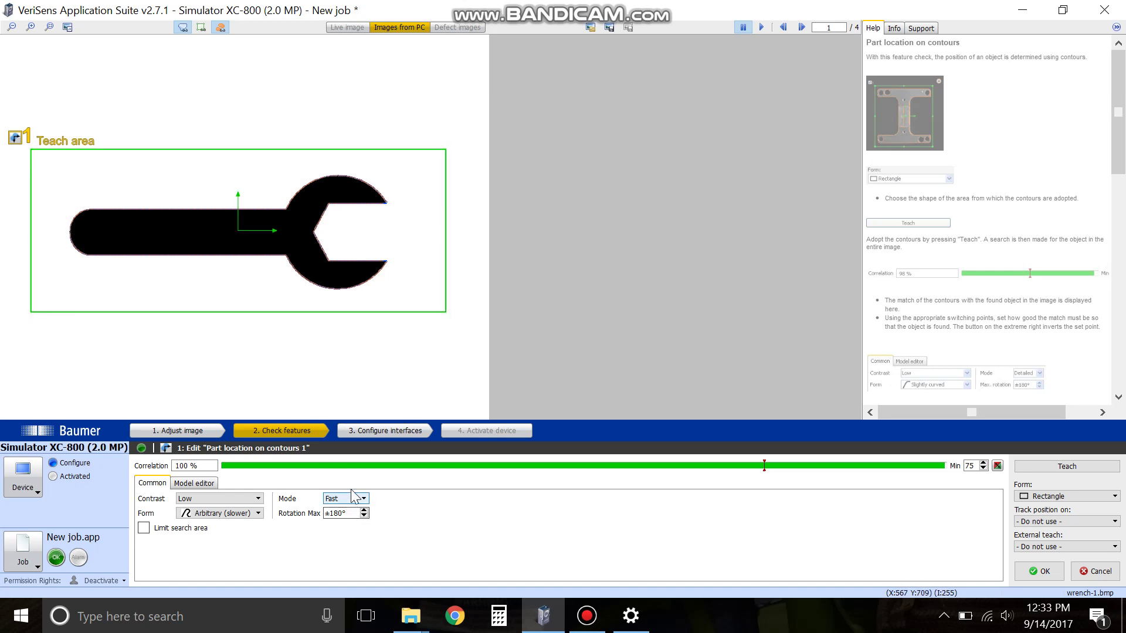
# Step: Cycle through the four wrench images to examine whether the part location follows each wrench orientation, stopping at image 4
pyautogui.click(802, 31)
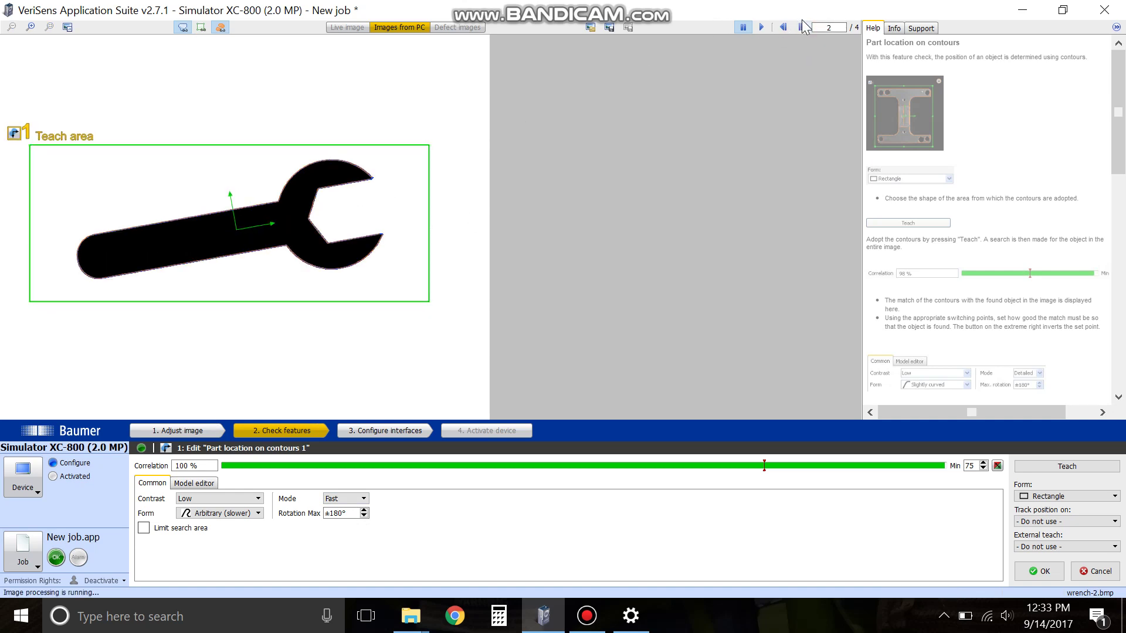
pyautogui.click(805, 27)
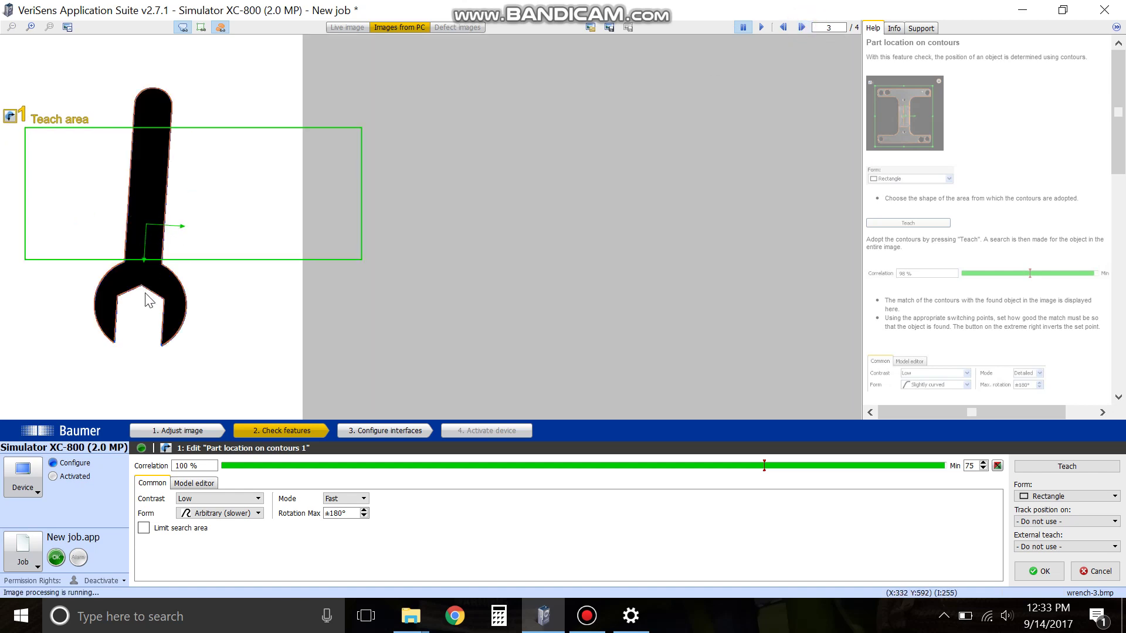
pyautogui.click(801, 27)
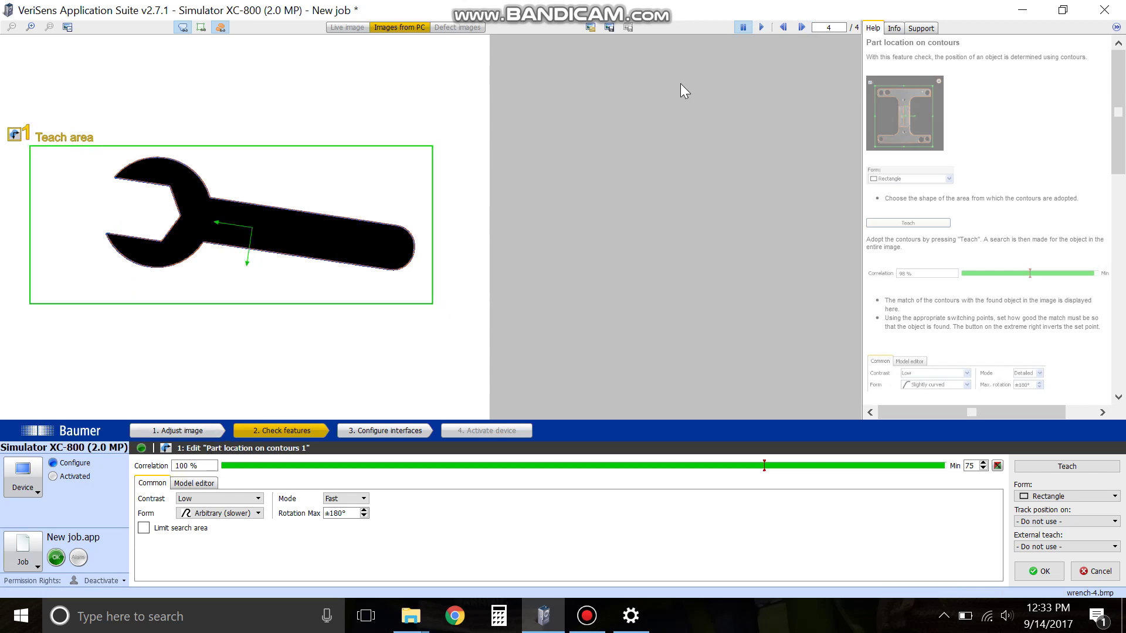
pyautogui.click(803, 27)
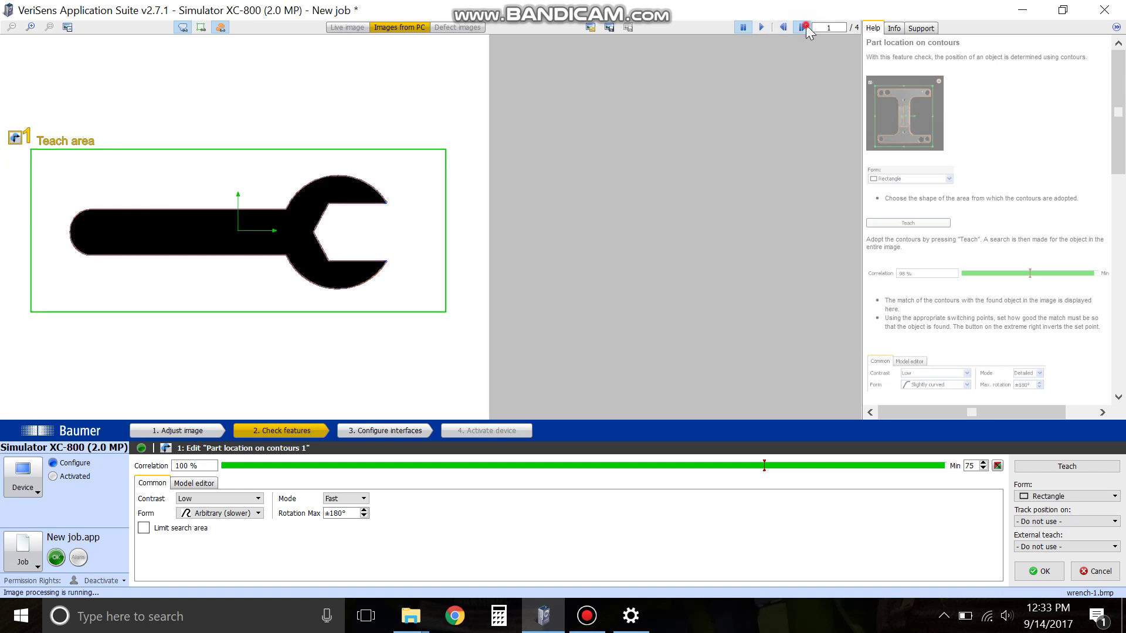
pyautogui.click(804, 27)
pyautogui.click(802, 27)
pyautogui.click(802, 27)
pyautogui.click(801, 27)
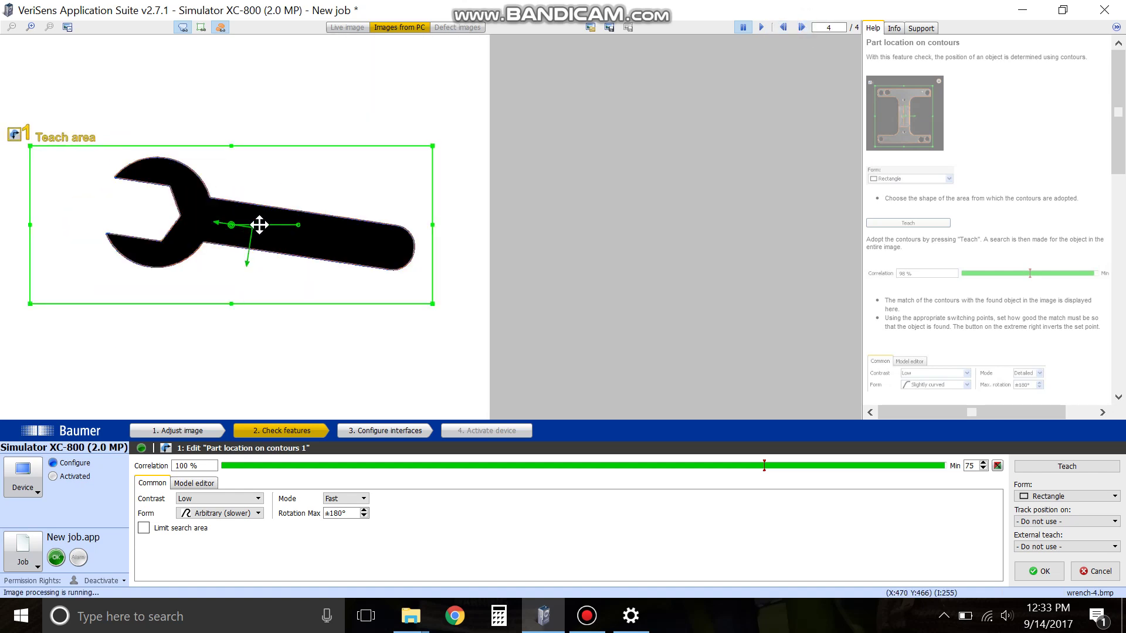
# Step: Set the maximum rotation of the part location to ±20°
pyautogui.click(340, 514)
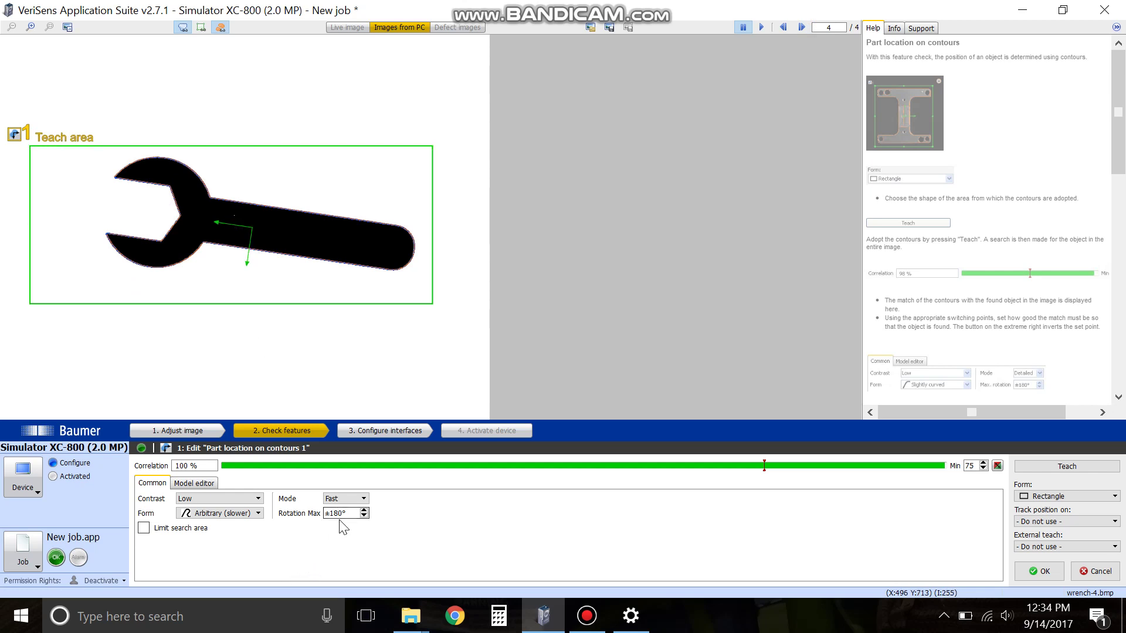
pyautogui.moveTo(342, 513); pyautogui.dragTo(332, 514)
pyautogui.write('20')
pyautogui.press('Return')
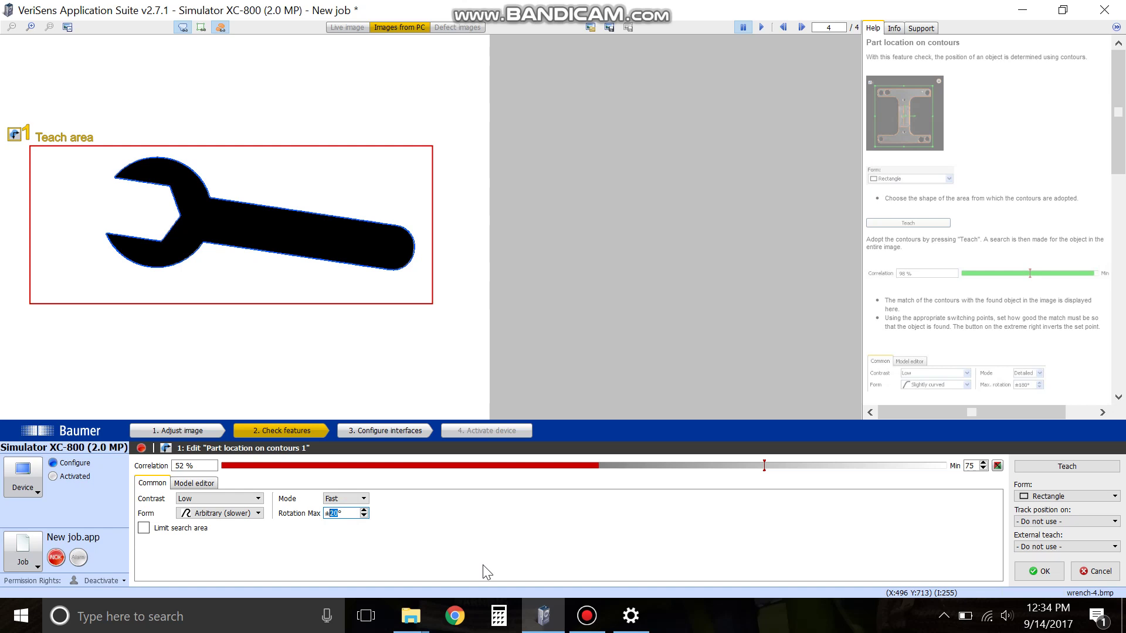
# Step: Try a minimum correlation of 46 on the fourth image, set it to 80, and advance to the first image
pyautogui.click(386, 267)
pyautogui.moveTo(761, 467); pyautogui.dragTo(669, 471)
pyautogui.moveTo(588, 477); pyautogui.dragTo(551, 477)
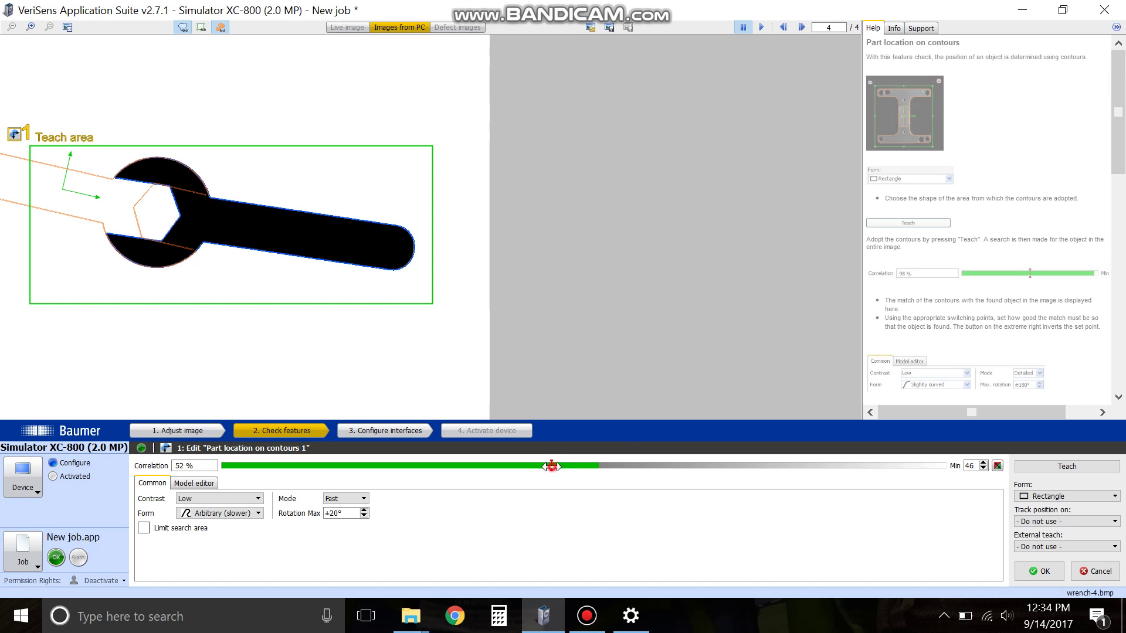
pyautogui.moveTo(551, 466); pyautogui.dragTo(635, 472)
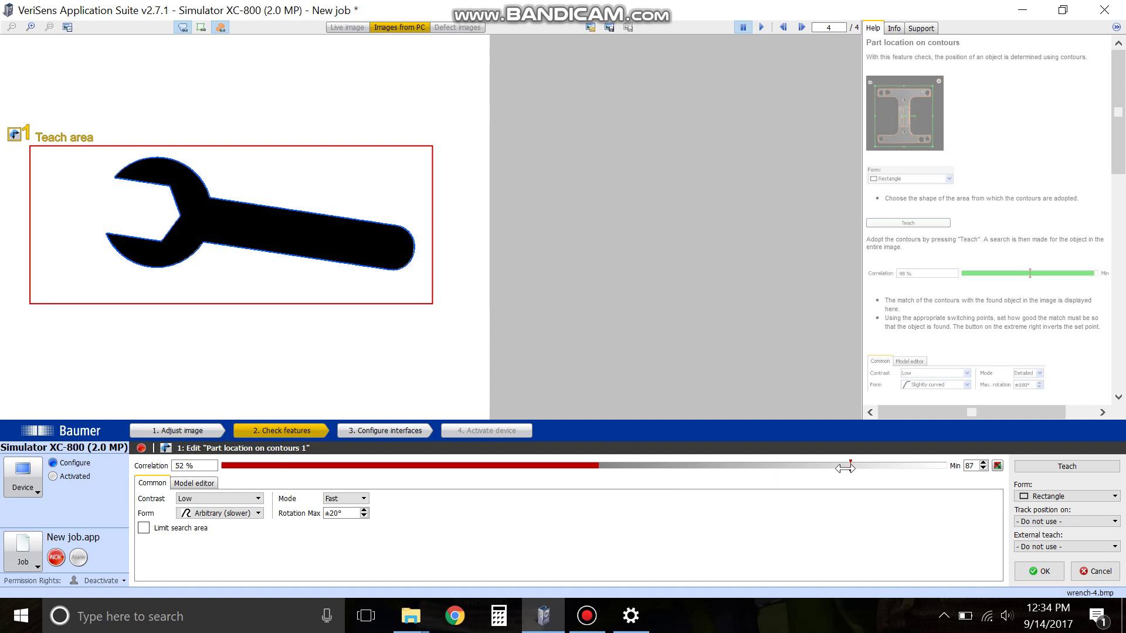
pyautogui.moveTo(854, 467); pyautogui.dragTo(828, 468)
pyautogui.click(231, 184)
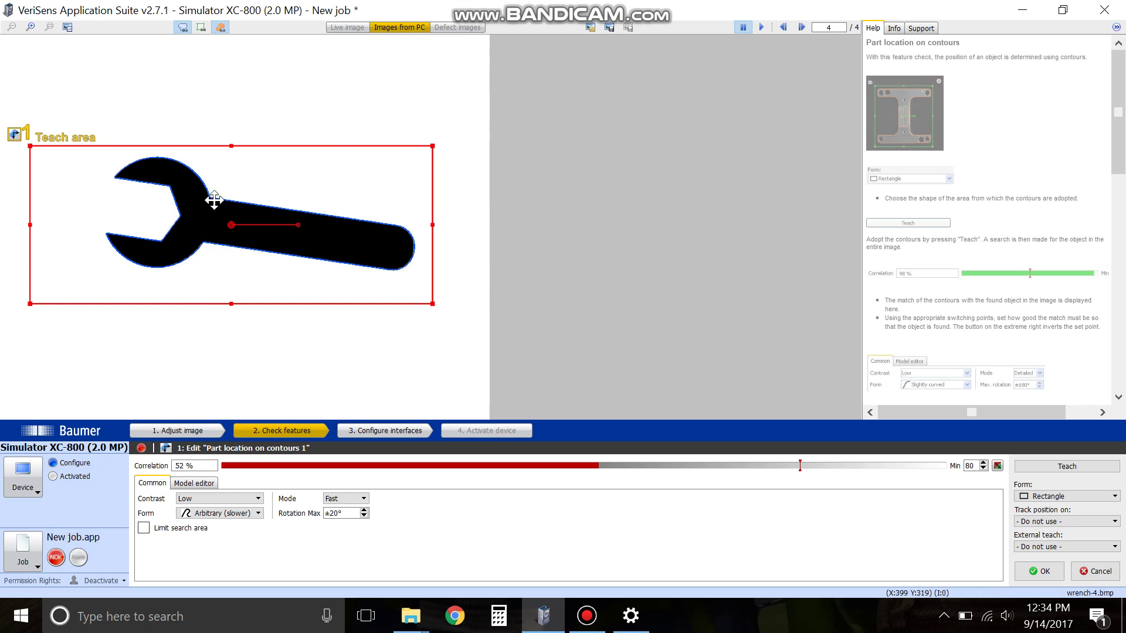
pyautogui.click(801, 27)
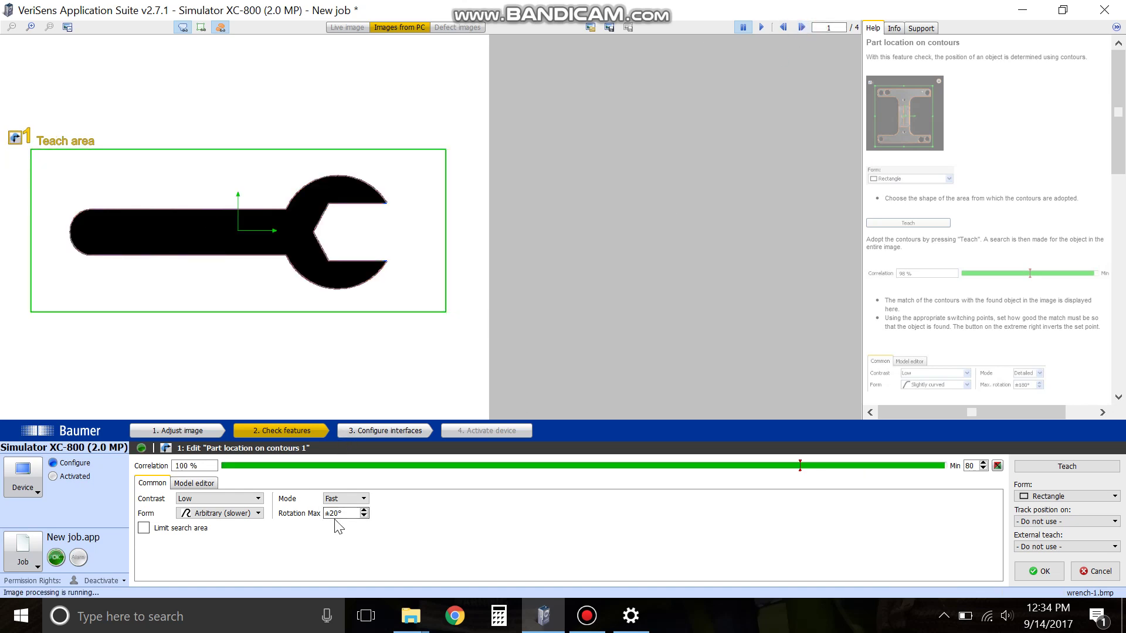
# Step: Step through the four wrench images to examine which orientations the ±20° rotation limit covers, ending on image 1
pyautogui.click(801, 26)
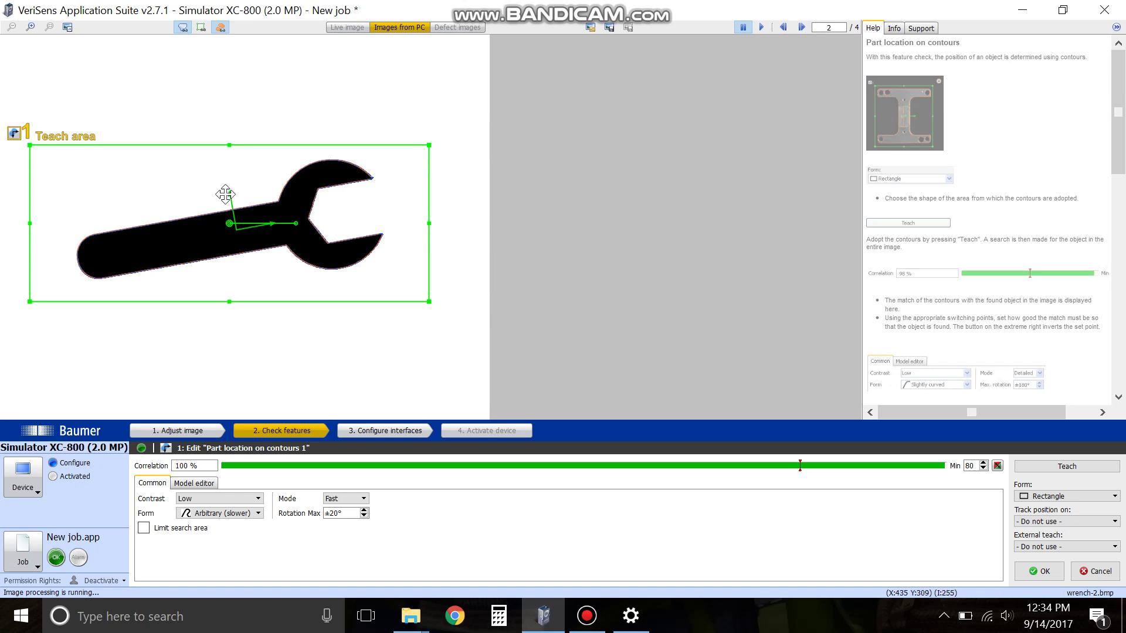
pyautogui.click(801, 28)
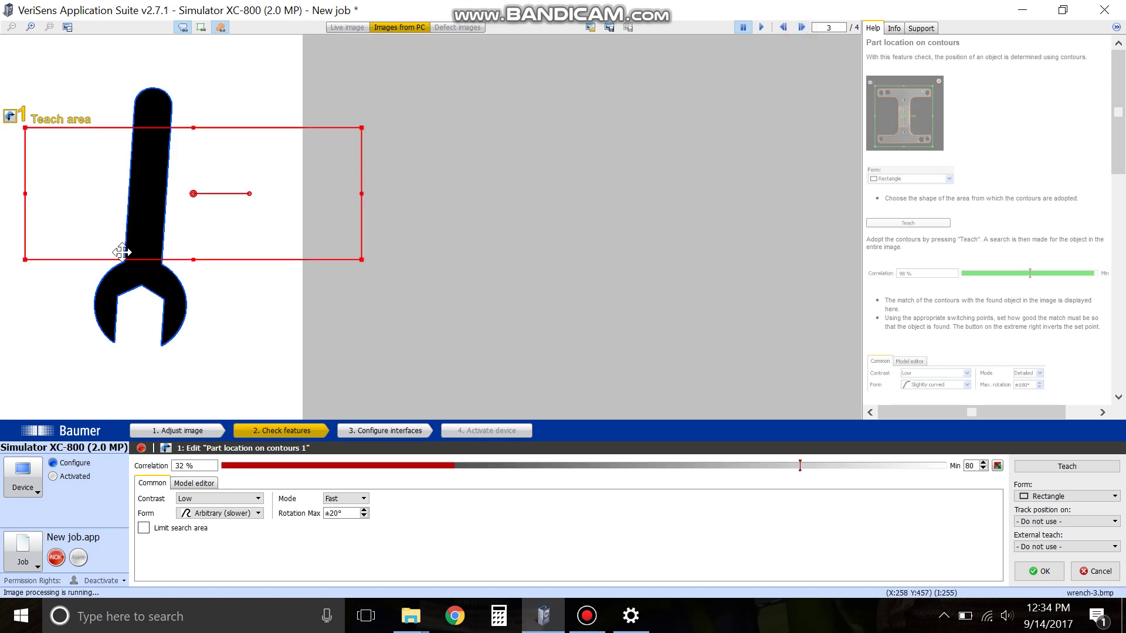
pyautogui.click(802, 28)
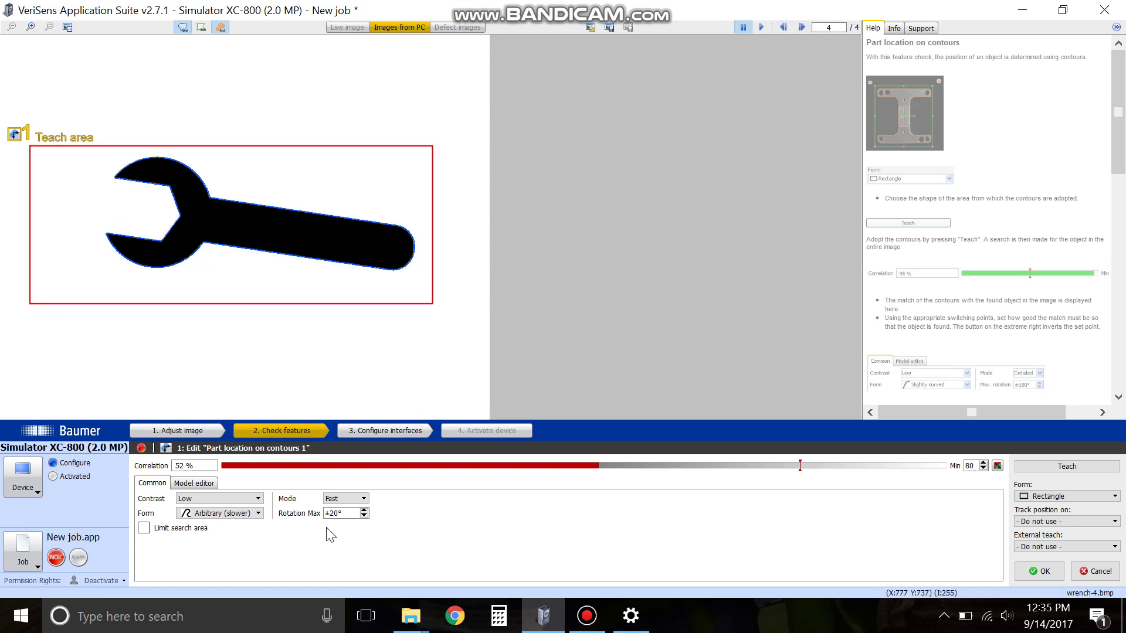
pyautogui.click(802, 28)
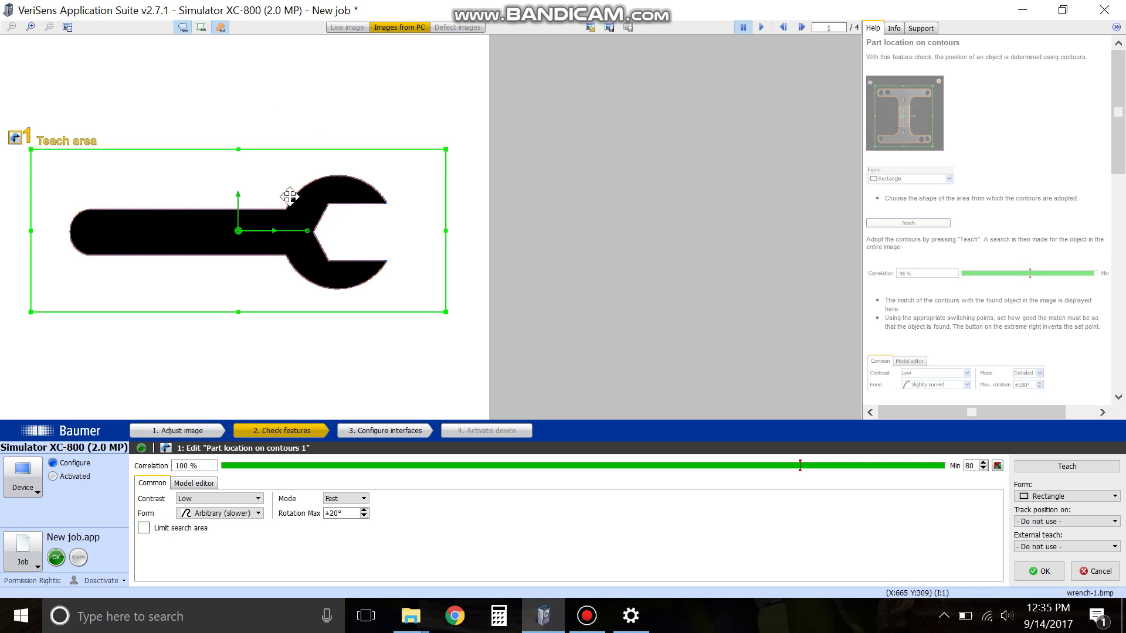
# Step: Shift the teach area slightly and try limiting the search to a rectangle drawn around it, then remove the search area limit
pyautogui.moveTo(185, 199); pyautogui.dragTo(191, 207)
pyautogui.click(165, 528)
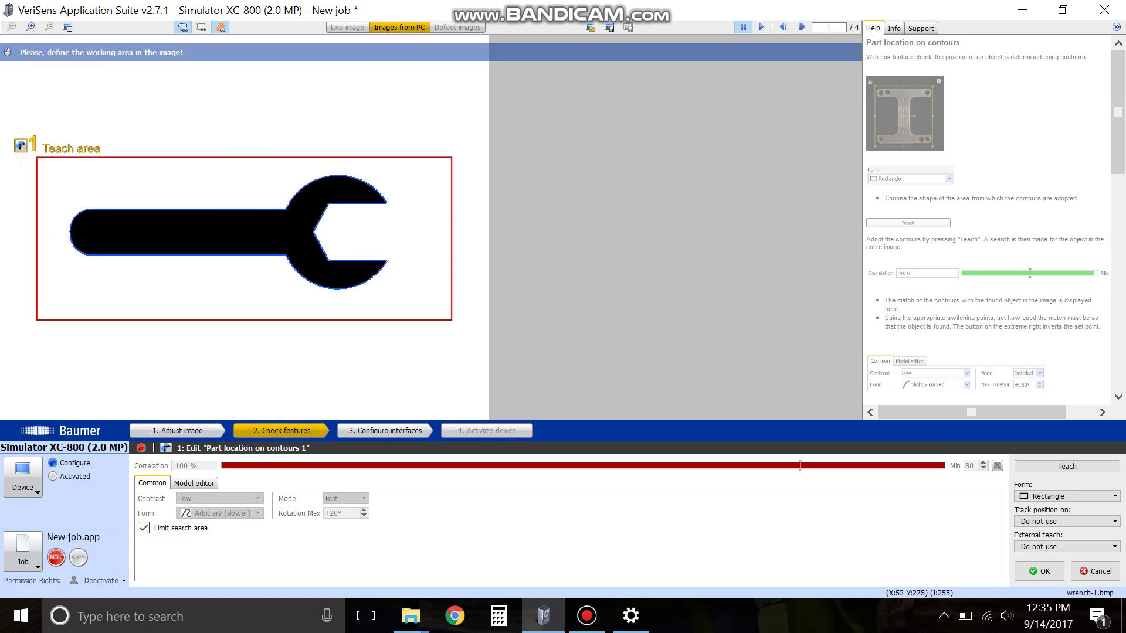
pyautogui.moveTo(4, 122); pyautogui.dragTo(480, 371)
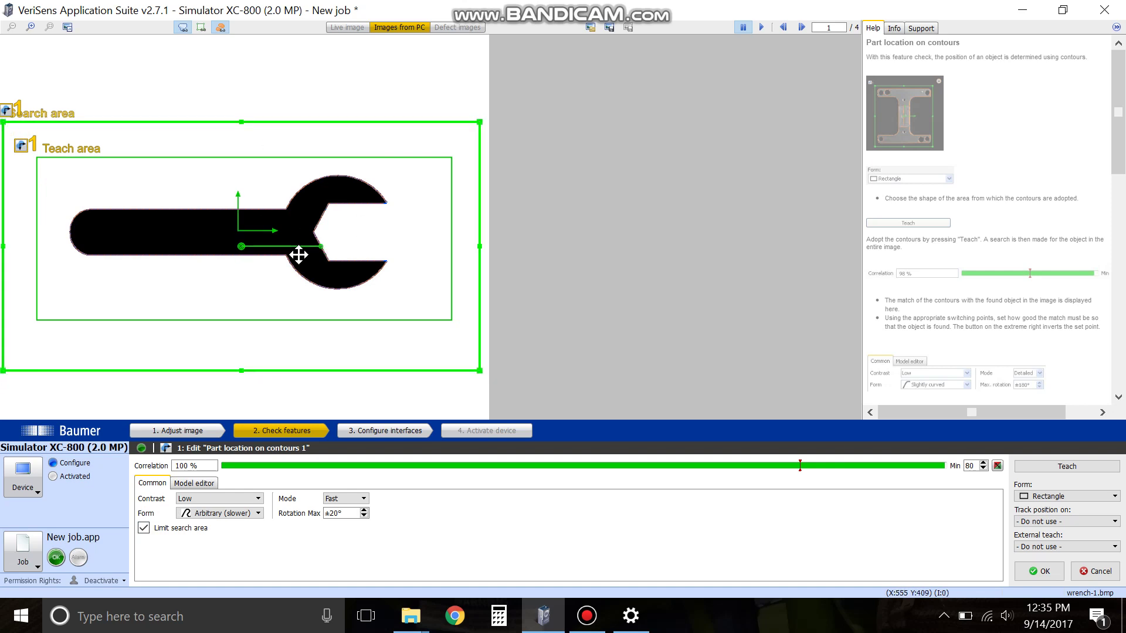
pyautogui.click(243, 42)
pyautogui.moveTo(264, 331); pyautogui.dragTo(267, 327)
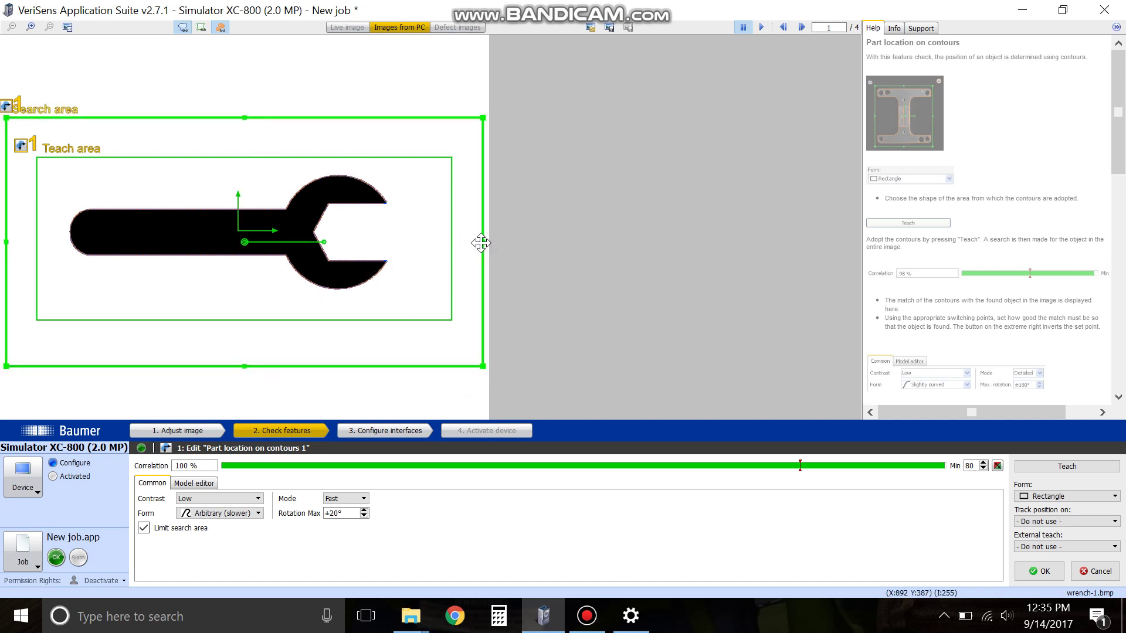
pyautogui.click(157, 528)
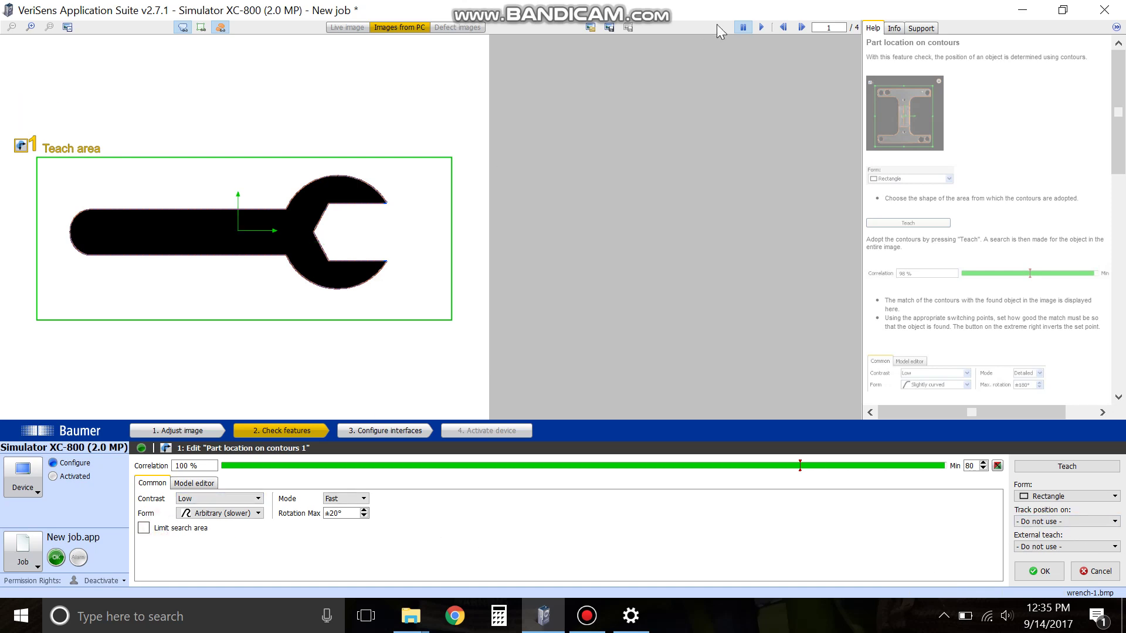
# Step: Set the part location's maximum rotation to ±180°, advance to the third wrench image, and accept the feature check
pyautogui.click(802, 27)
pyautogui.click(801, 27)
pyautogui.click(801, 27)
pyautogui.click(802, 27)
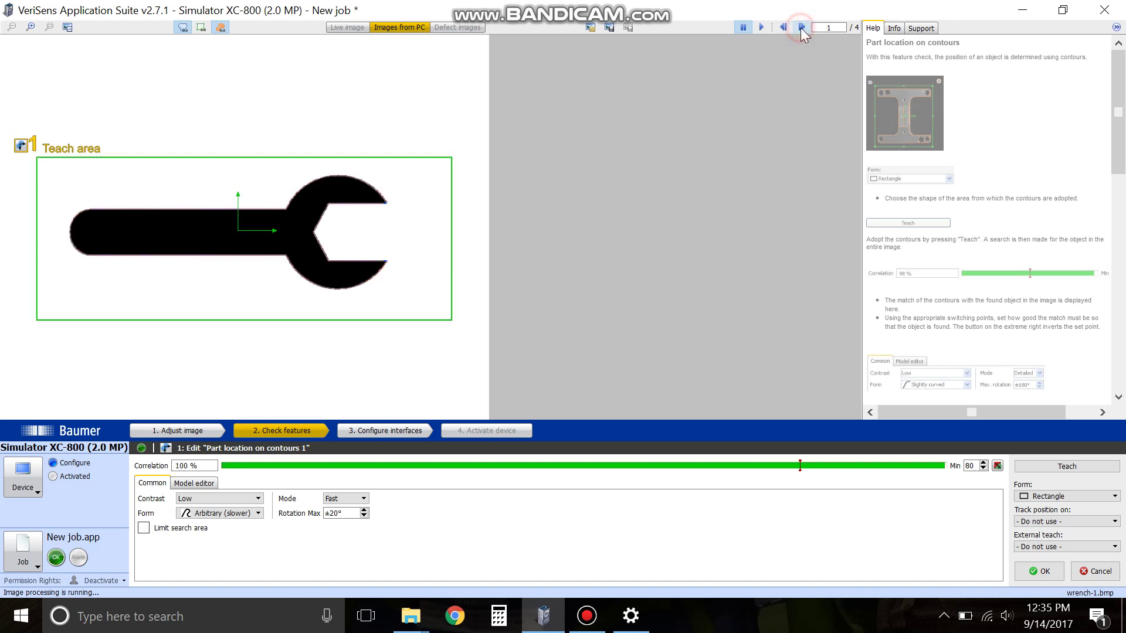
pyautogui.doubleClick(339, 513)
pyautogui.write('180')
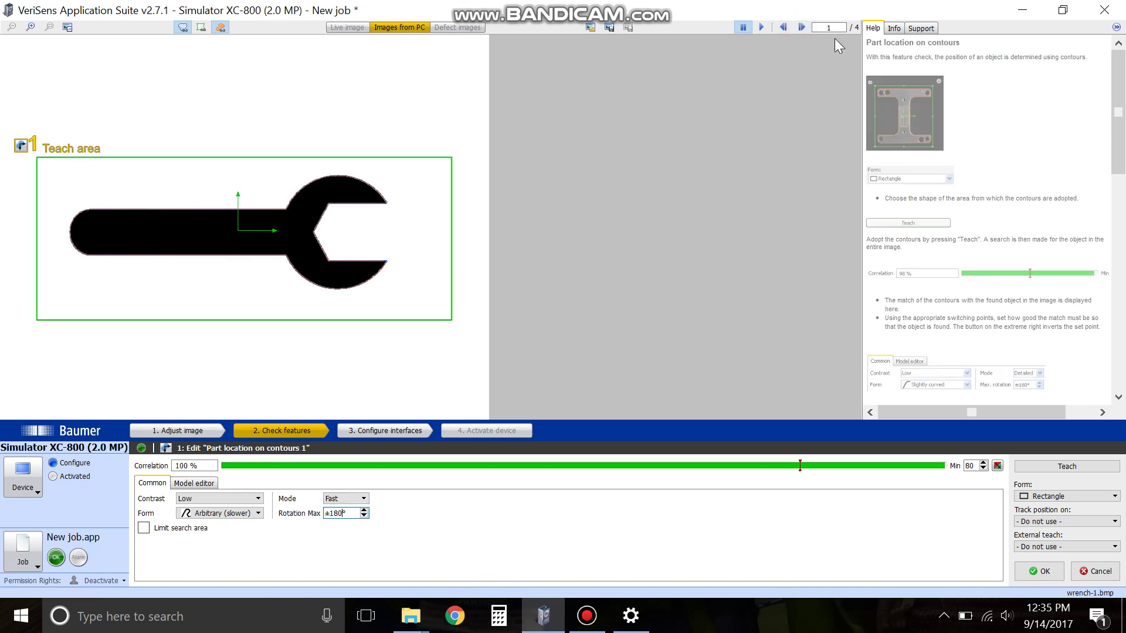
pyautogui.click(801, 27)
pyautogui.click(802, 27)
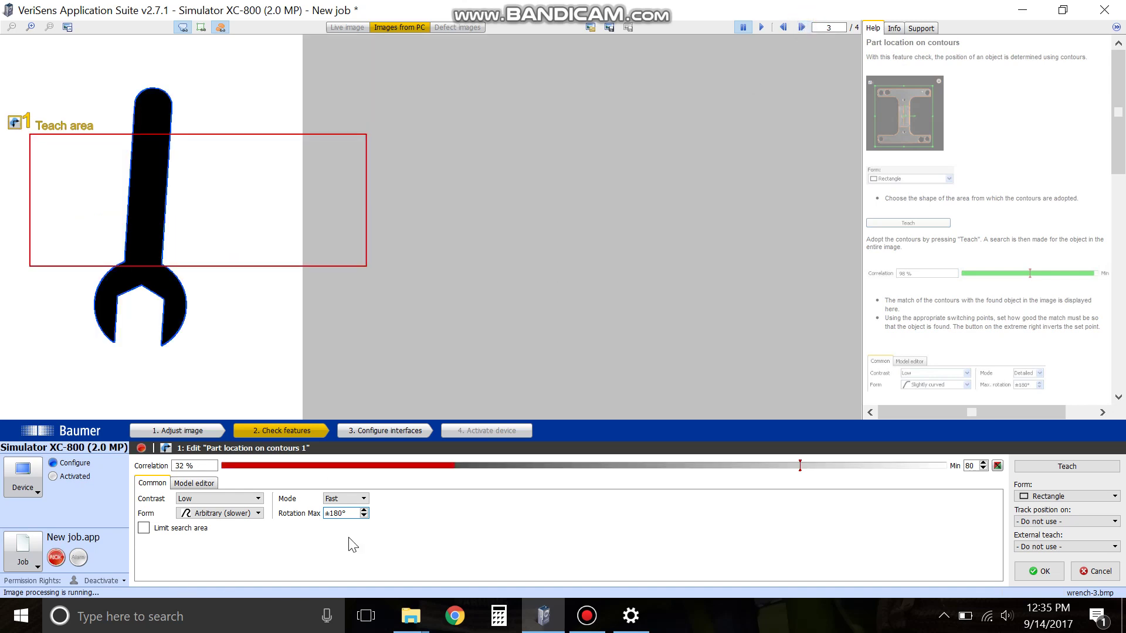
pyautogui.click(1032, 572)
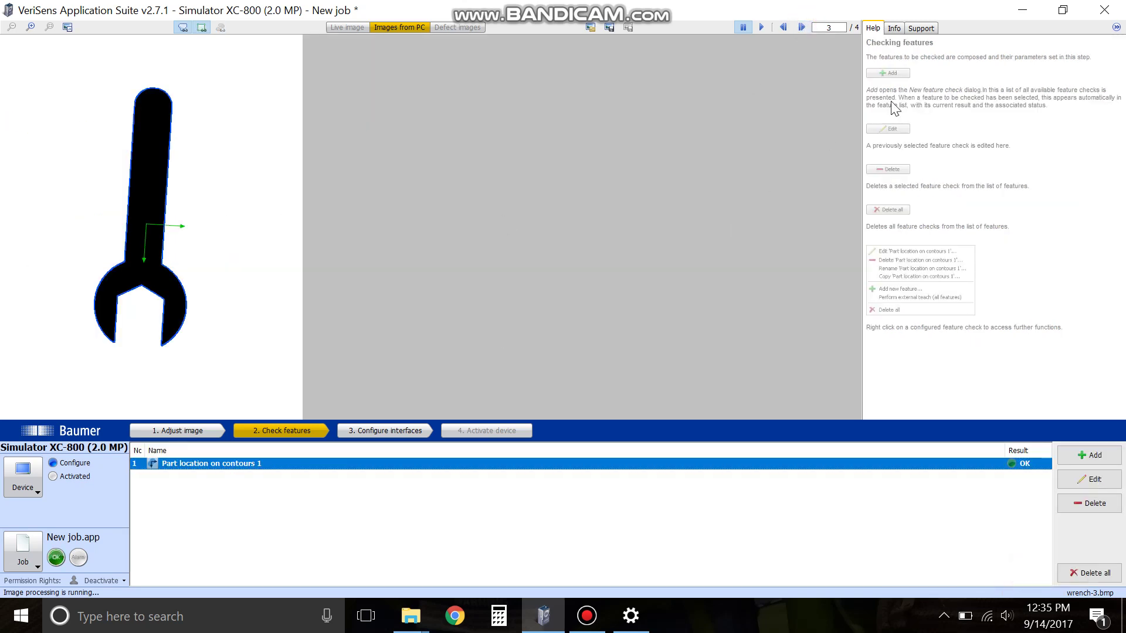
# Step: Cycle through the wrench images with the accepted check to examine its result on each orientation, stopping at image 1
pyautogui.click(801, 27)
pyautogui.click(801, 27)
pyautogui.click(802, 27)
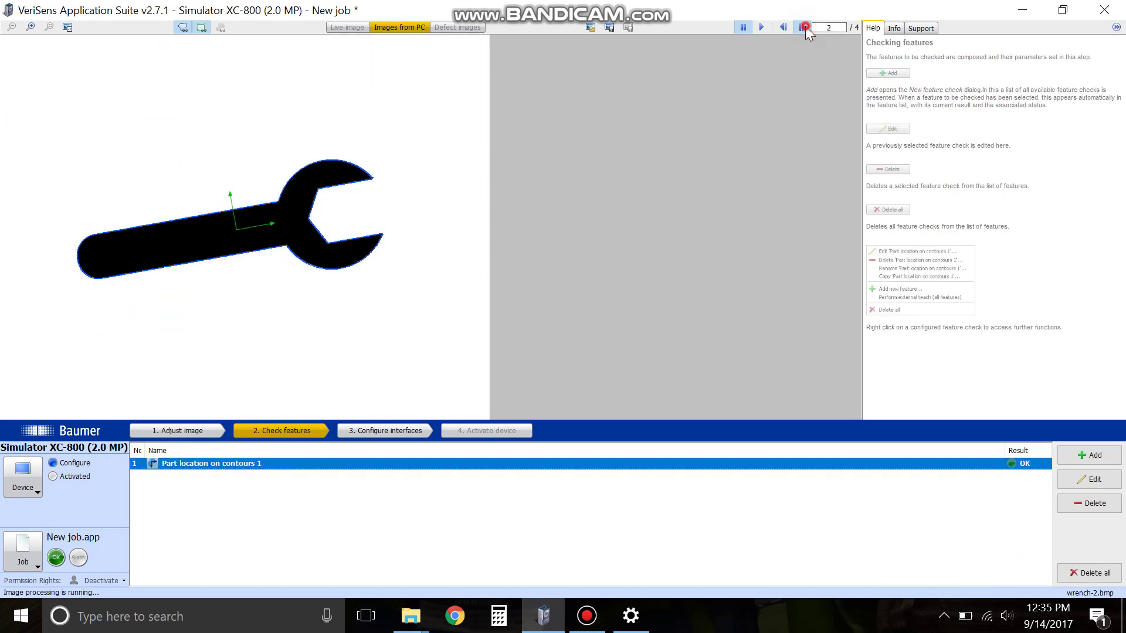
pyautogui.click(802, 27)
pyautogui.click(802, 27)
pyautogui.click(802, 27)
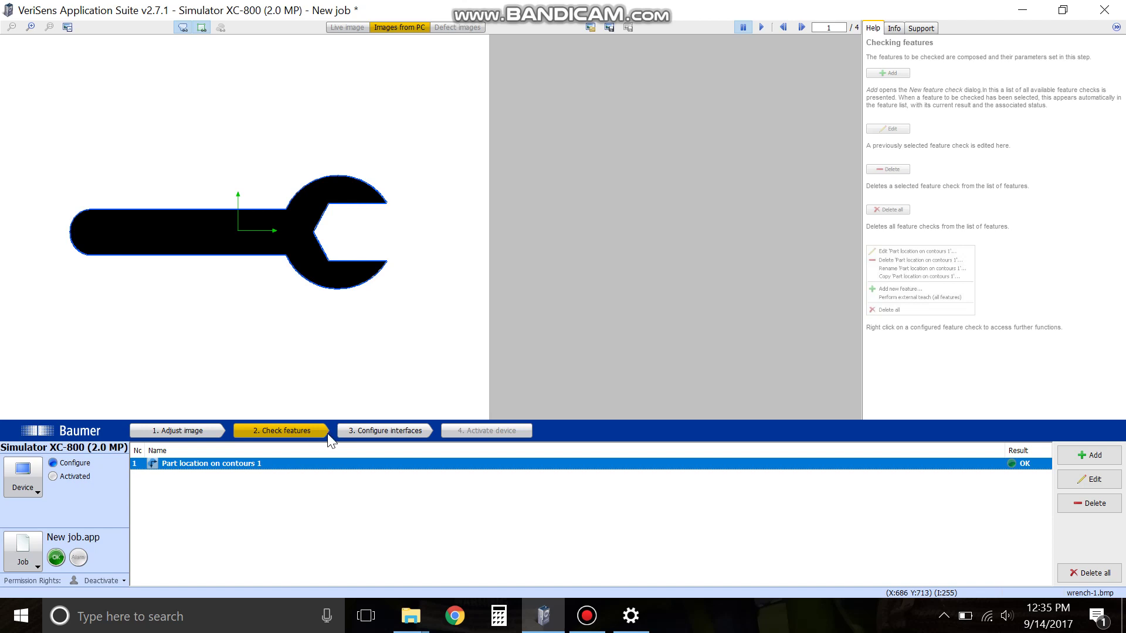
# Step: Reopen the part location check for editing, try Circle and Polygon as teach area forms, and set the form back to Rectangle
pyautogui.doubleClick(226, 463)
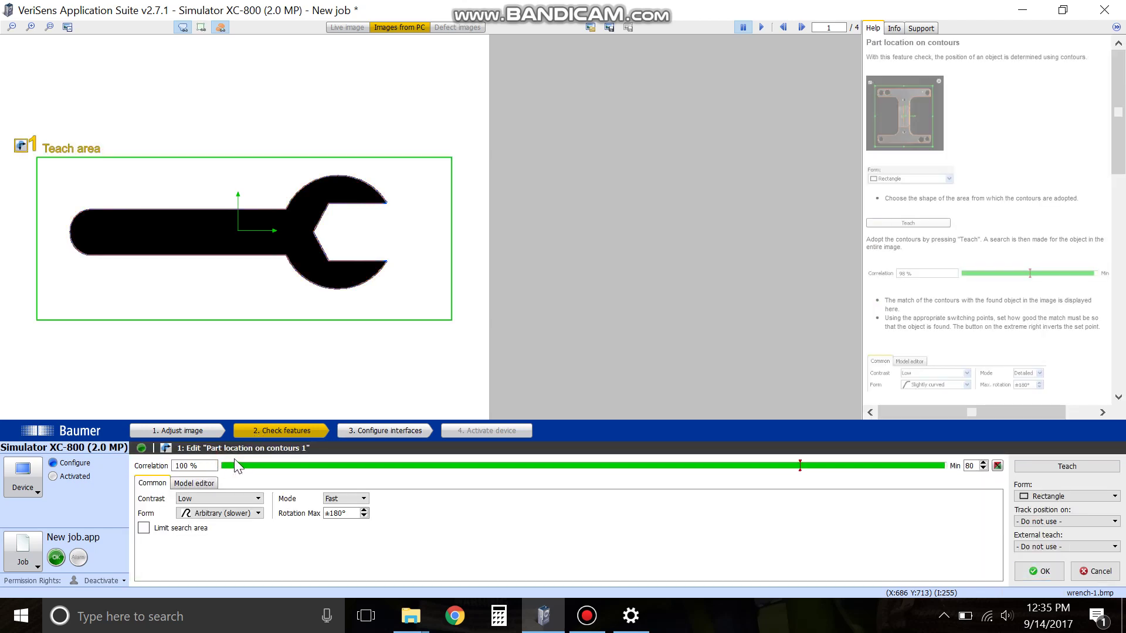
pyautogui.click(1049, 502)
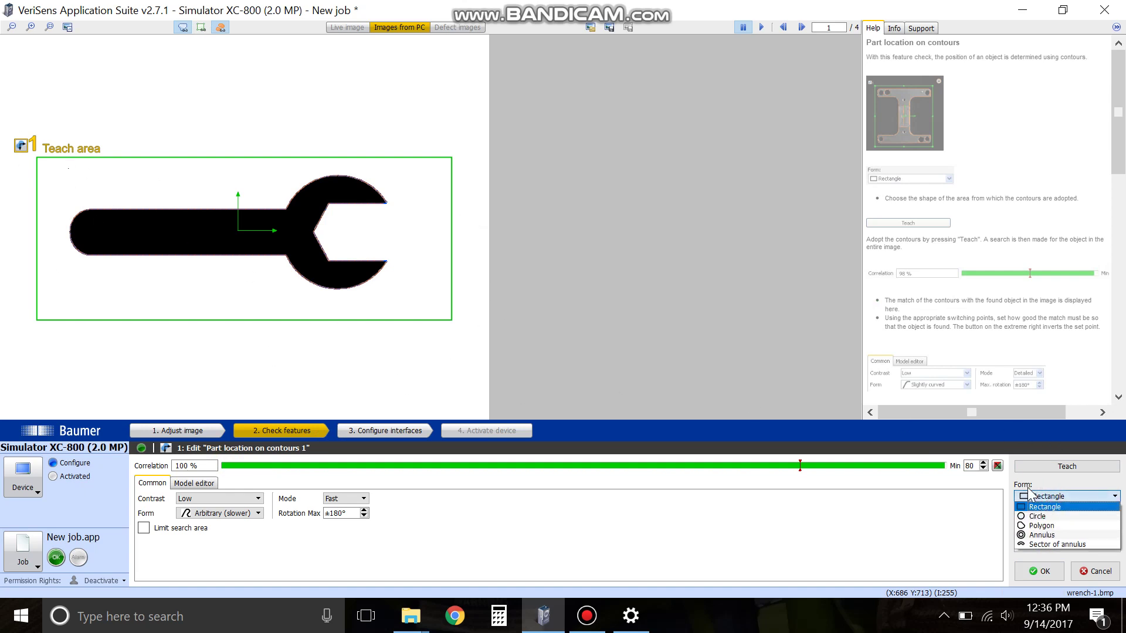
pyautogui.click(1036, 516)
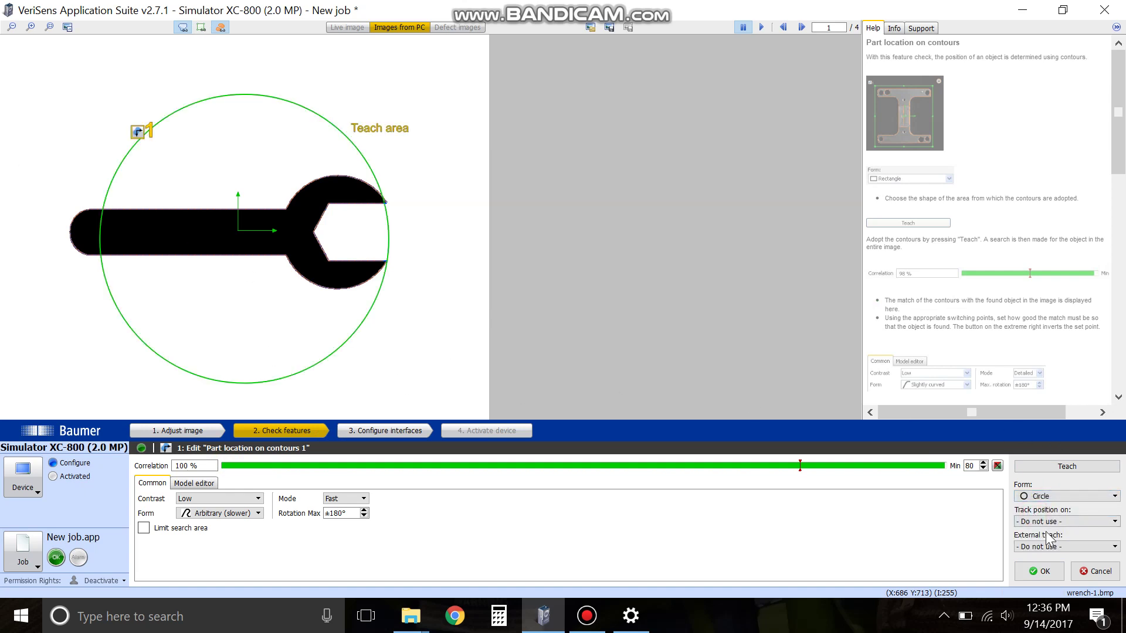
pyautogui.click(1047, 523)
pyautogui.click(1047, 497)
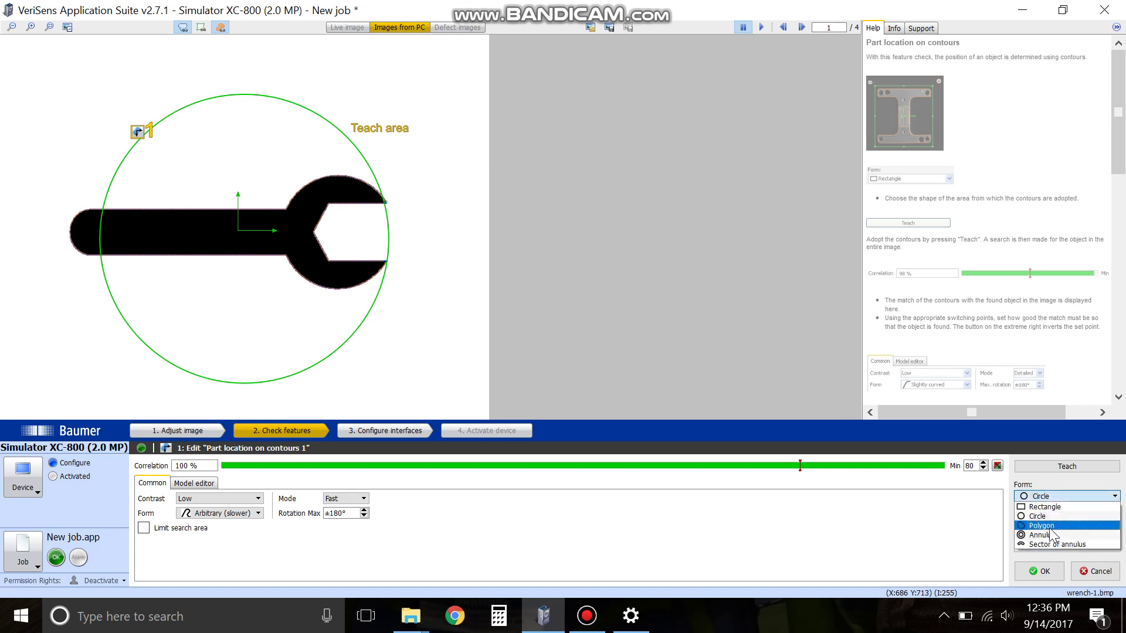
pyautogui.click(1051, 526)
pyautogui.click(1050, 496)
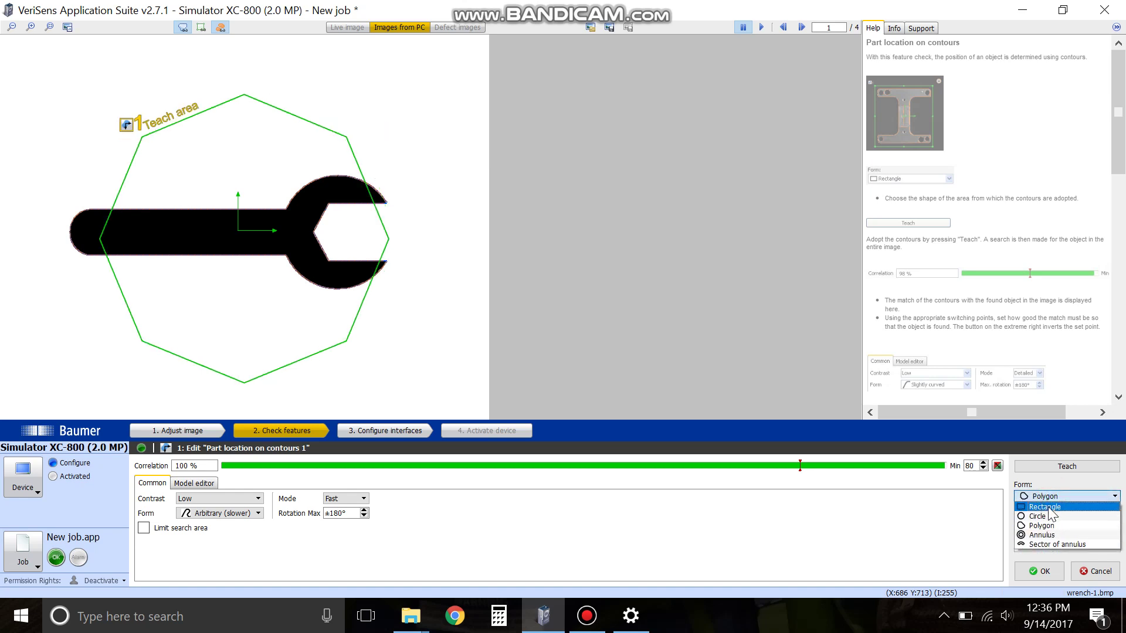
pyautogui.click(1048, 509)
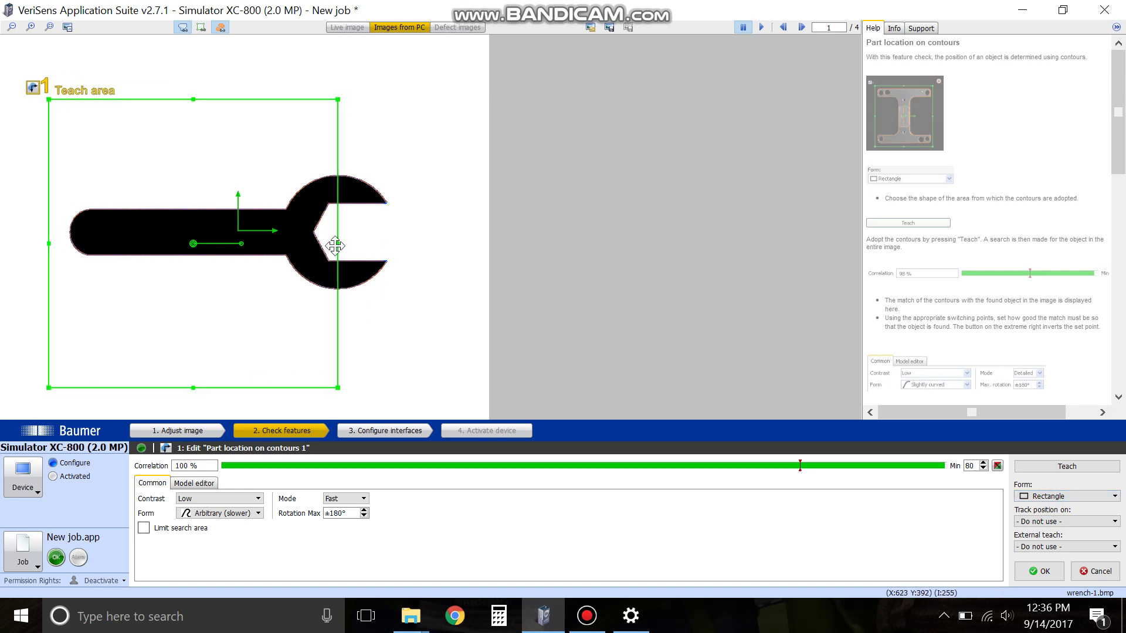
# Step: Resize the rectangular teach area so it encloses the whole wrench with a smaller margin above and below
pyautogui.moveTo(337, 245); pyautogui.dragTo(441, 246)
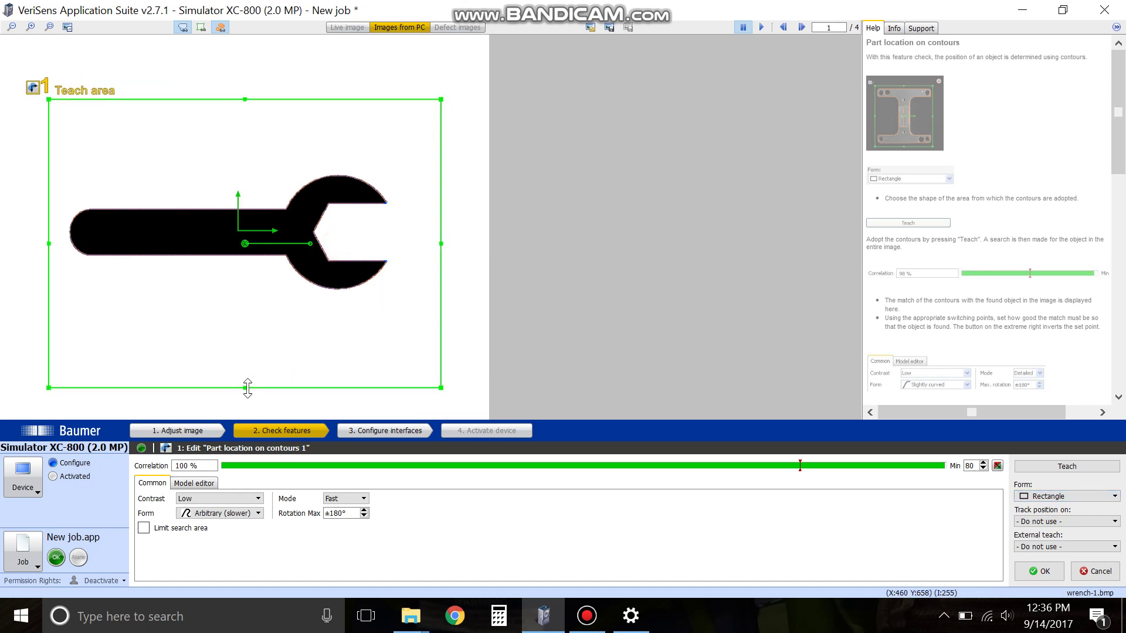
pyautogui.moveTo(247, 387); pyautogui.dragTo(263, 342)
pyautogui.moveTo(249, 100); pyautogui.dragTo(249, 145)
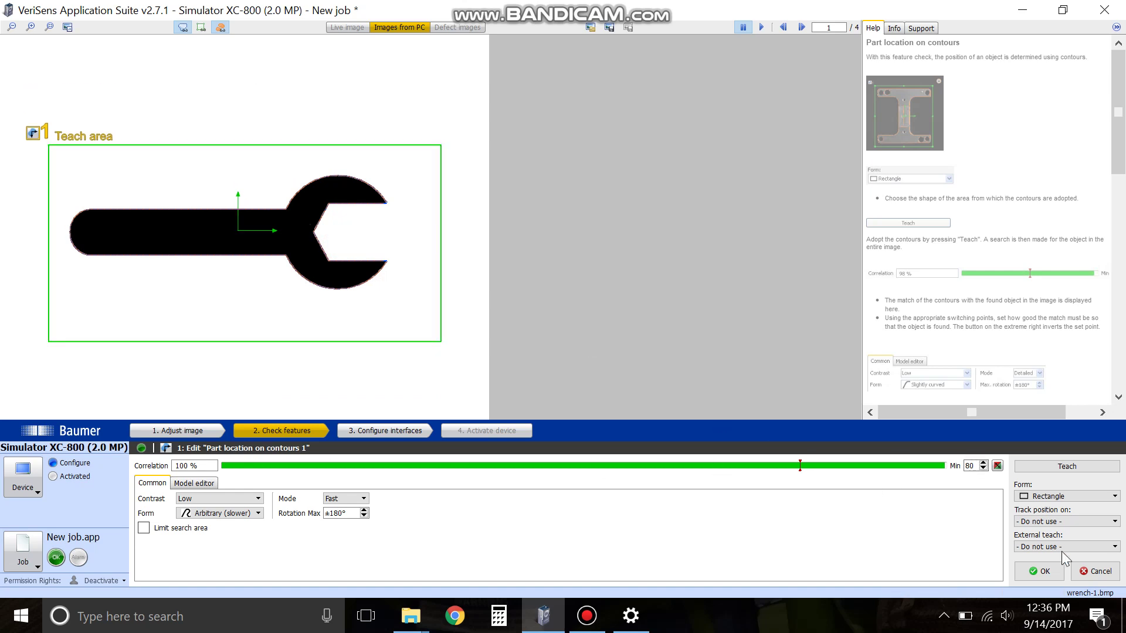